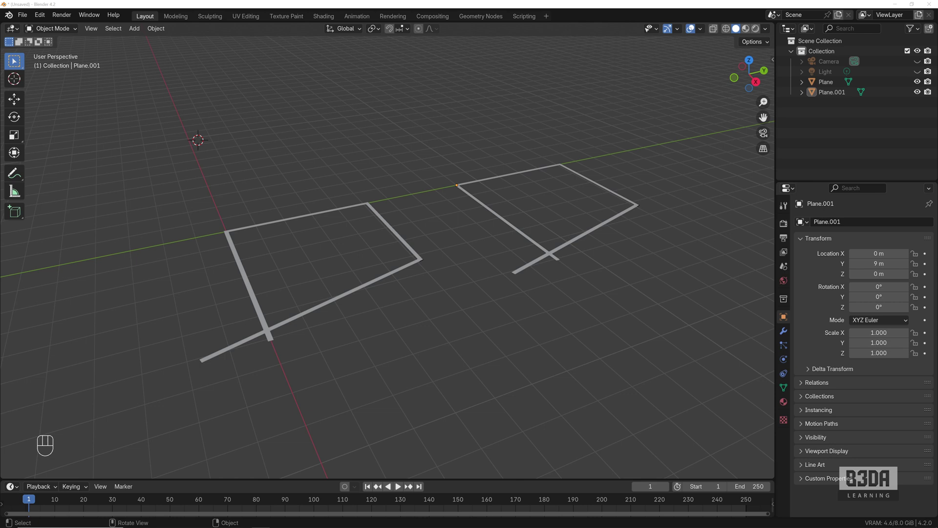
Step: Open the Snapping popover in the 3D viewport header
left_click(405, 29)
Step: Select the first wall outline, Plane, and enter Edit Mode
mouse_move(388, 303)
middle_mouse_down()
mouse_move(376, 344)
mouse_move(387, 284)
middle_mouse_up()
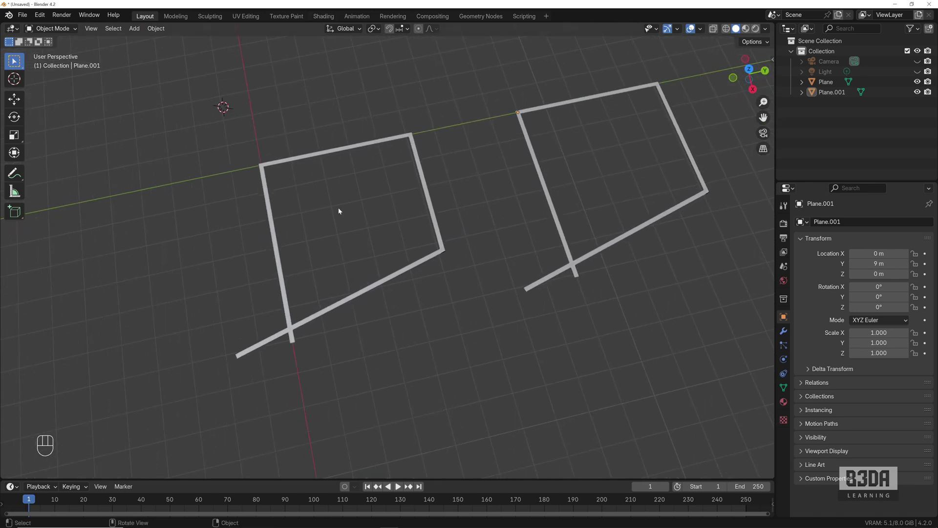
left_click(315, 160)
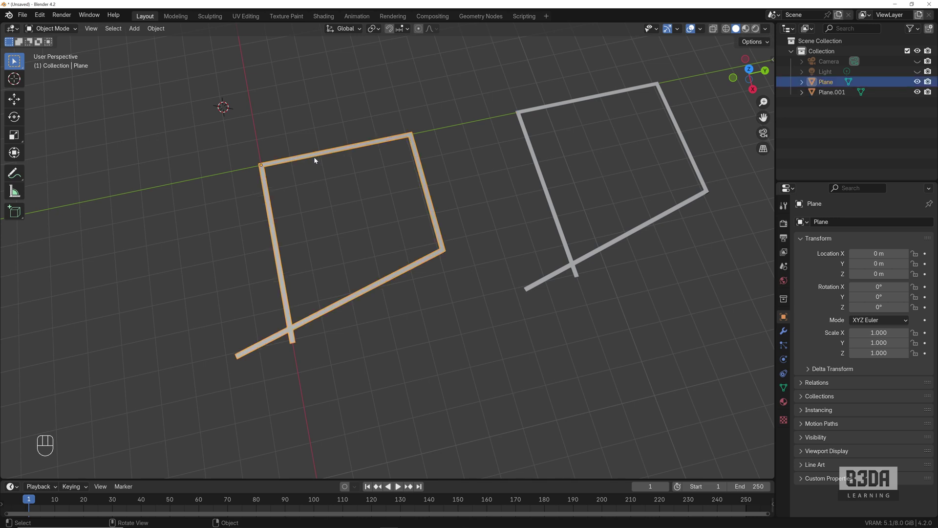
scroll(303, 252, "up", 4)
middle_click_drag(306, 337, 388, 281, "shift")
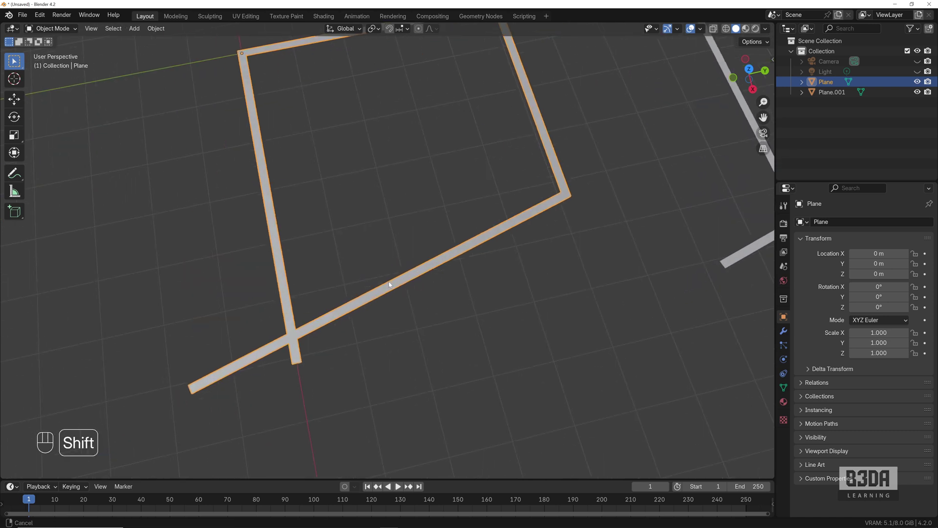
key("Tab")
Step: Switch to top view and frame the lower-right crossing of the wall bars
middle_click_drag(290, 338, 361, 272, "shift")
scroll(341, 276, "up", 3)
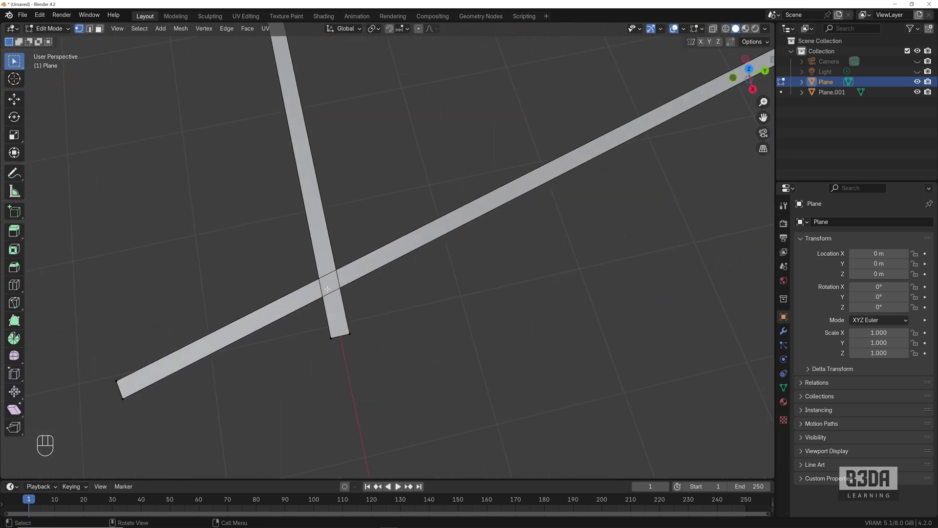
scroll(369, 301, "down", 3)
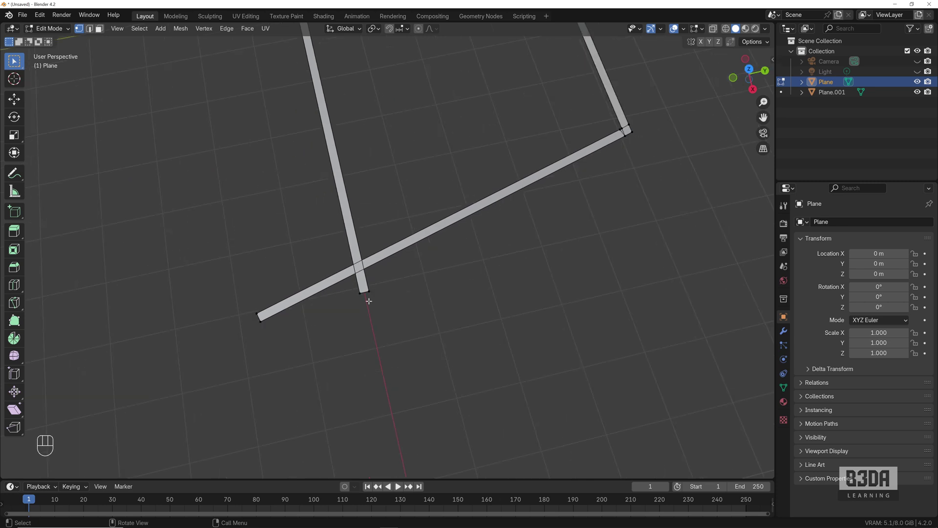
key("KP_7")
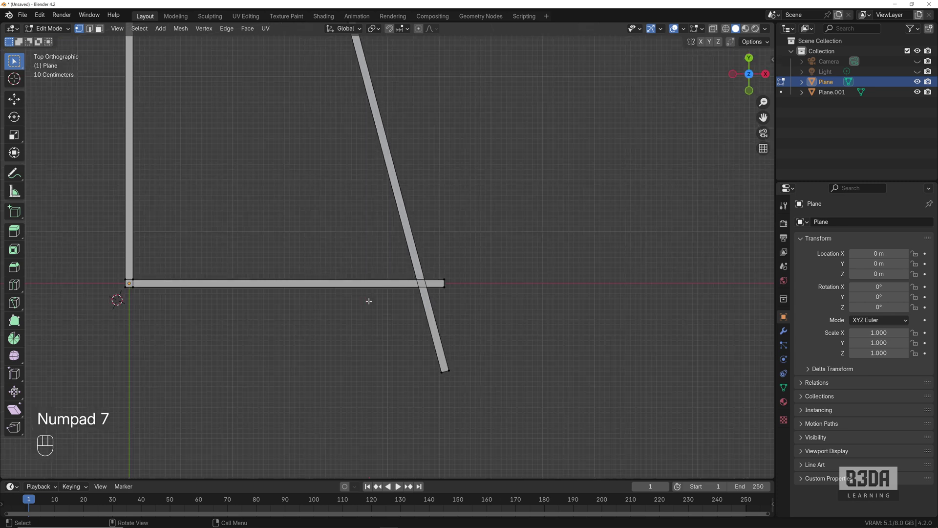
middle_click_drag(368, 301, 377, 365, "shift")
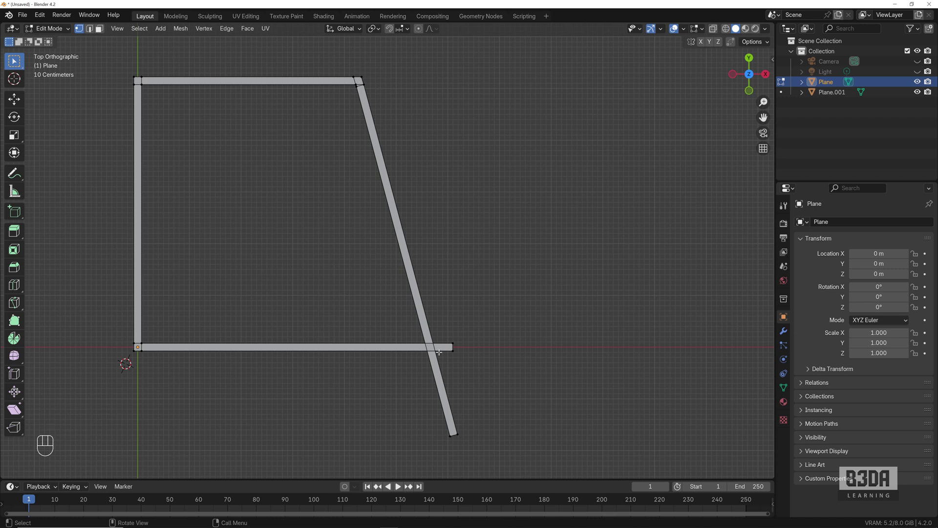
scroll(427, 389, "up", 3)
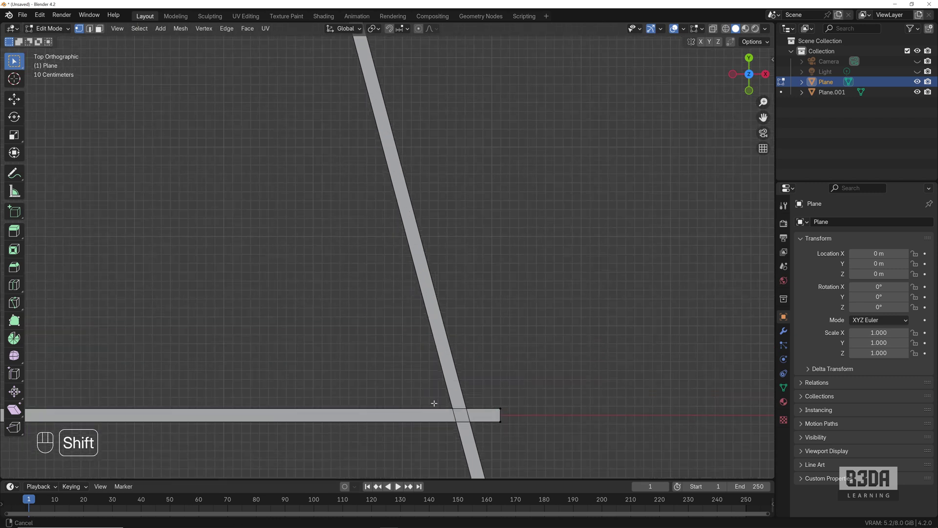
middle_click_drag(433, 397, 383, 243, "shift")
scroll(422, 271, "up", 2)
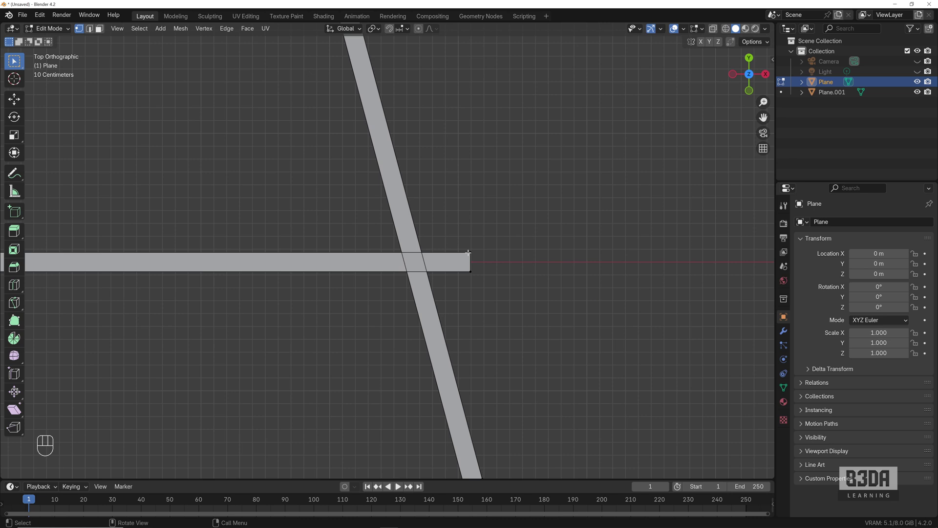
Step: Set snapping to Vertex plus Edge so the snap mode reads Mix
left_click(402, 29)
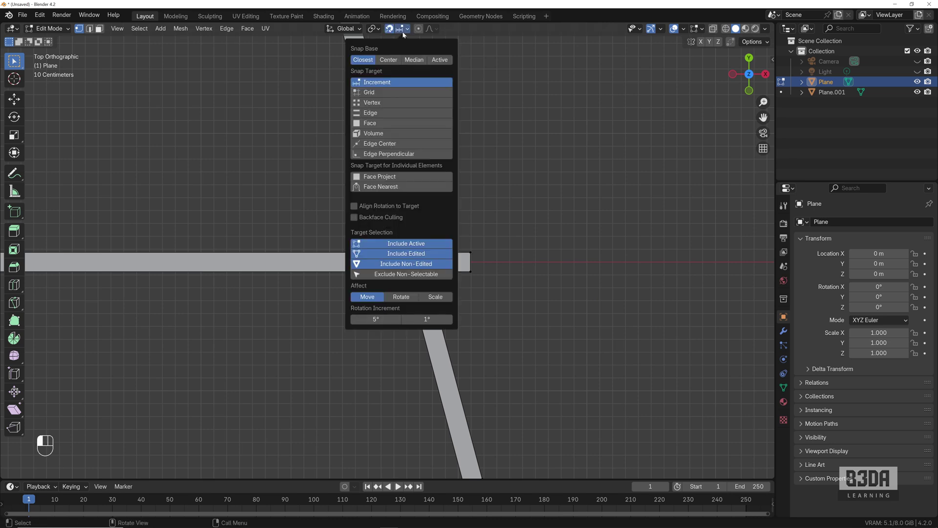
left_click(396, 104)
left_click(392, 113, "shift")
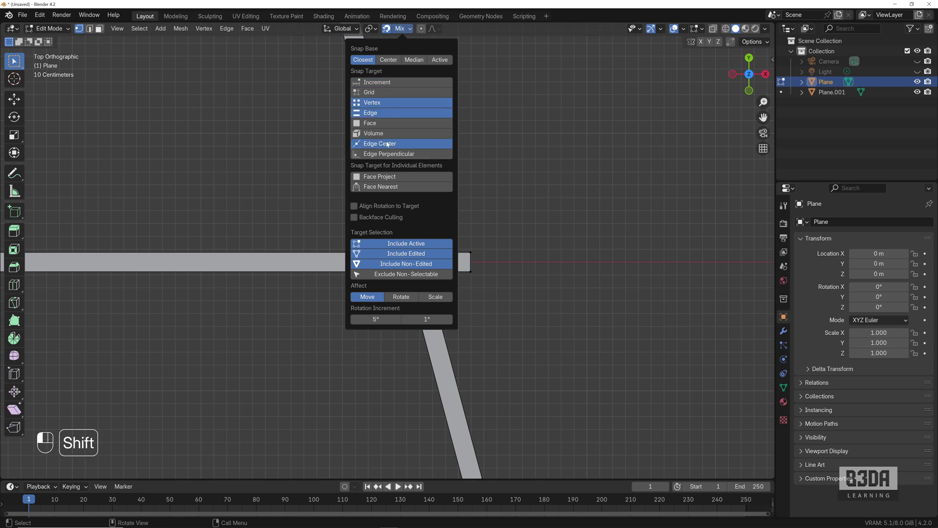
Step: Duplicate the edges at the outline's inner corner, leaving the copy in place
middle_click_drag(366, 280, 465, 264, "shift")
scroll(335, 264, "down", 1)
left_click(64, 252)
key("shift+d")
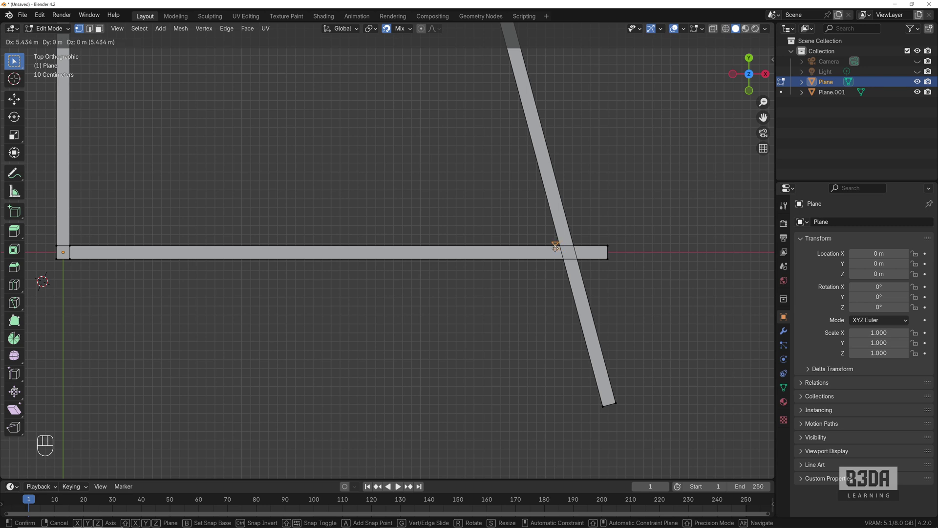
key("Escape")
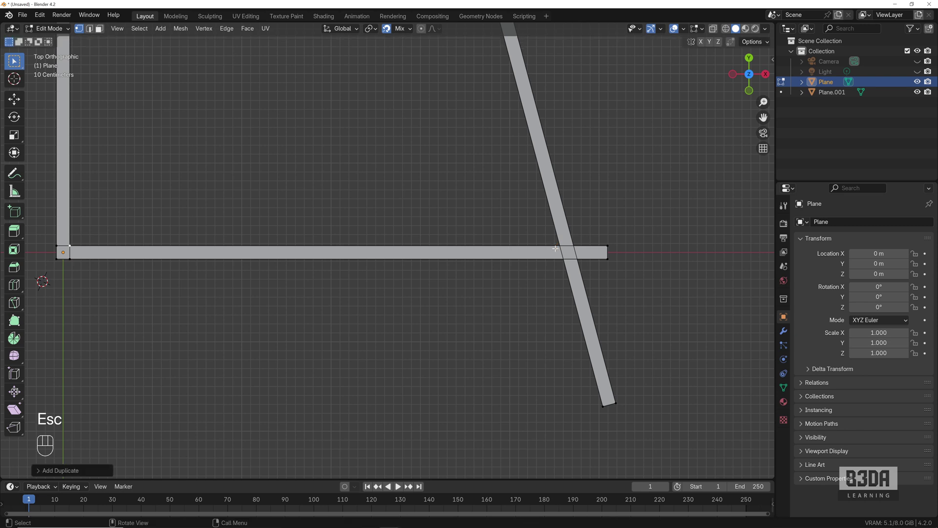
scroll(508, 199, "down", 1)
middle_click_drag(508, 199, 441, 212, "shift")
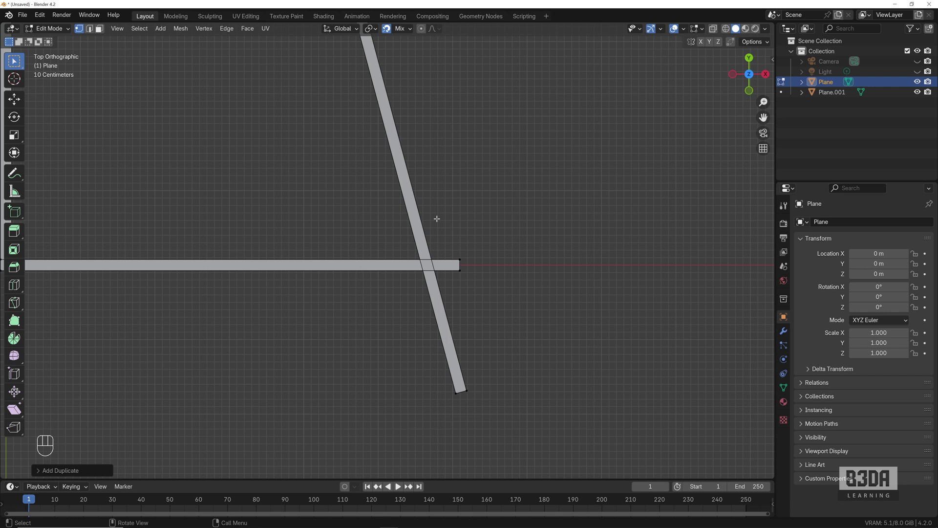
Step: Enable Auto Merge with Split Edges & Faces in the sidebar's Tool options
key("Tab")
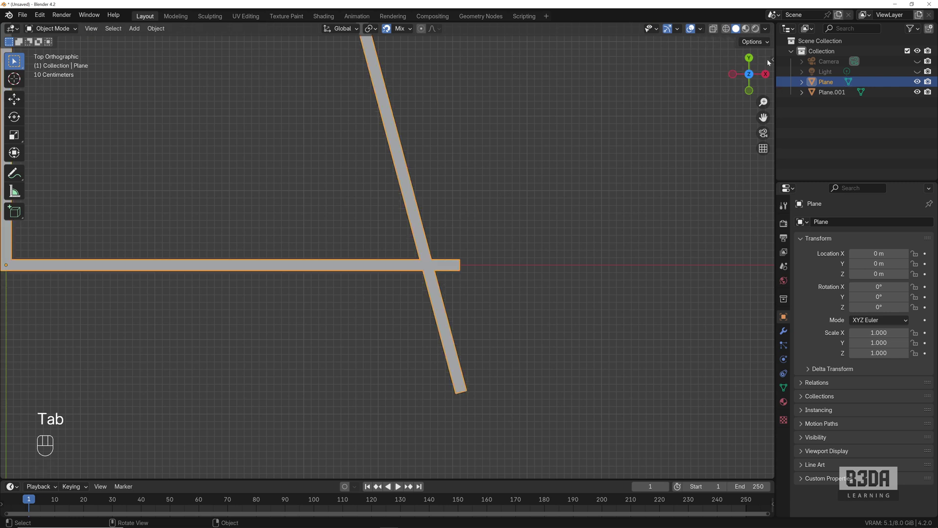
key("Tab")
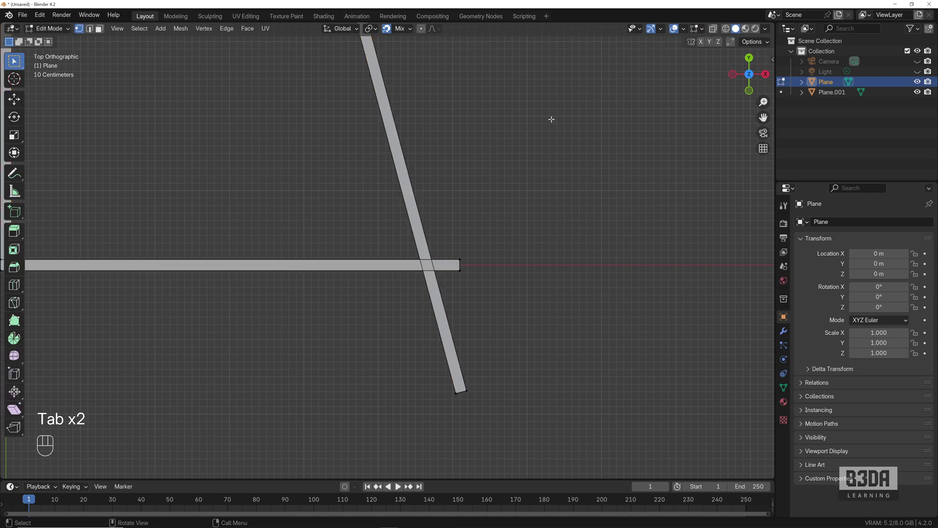
left_click(773, 59)
left_click(770, 83)
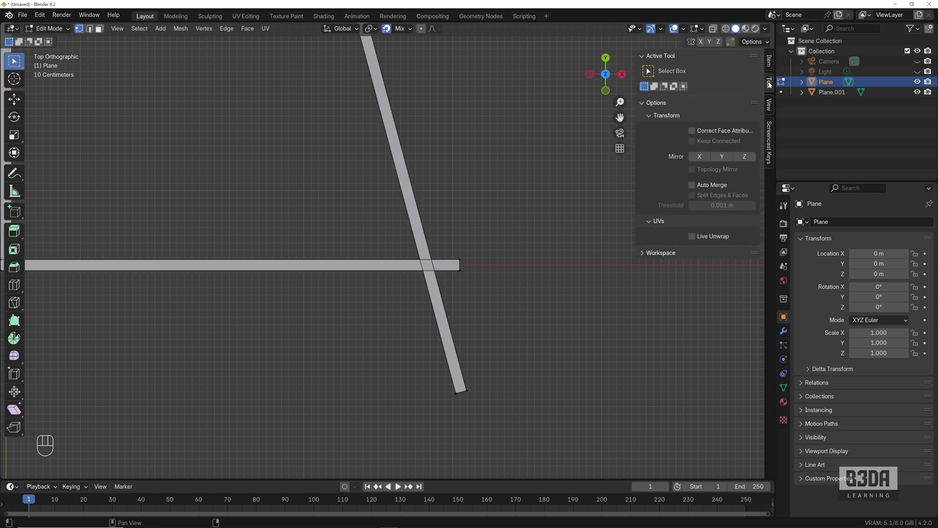
left_click(706, 187)
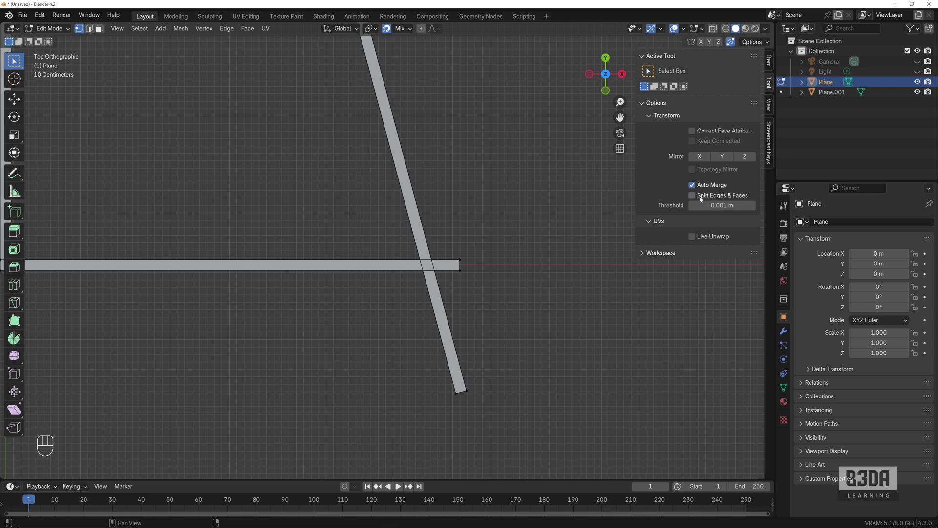
left_click(722, 197)
left_click_drag(454, 248, 475, 281)
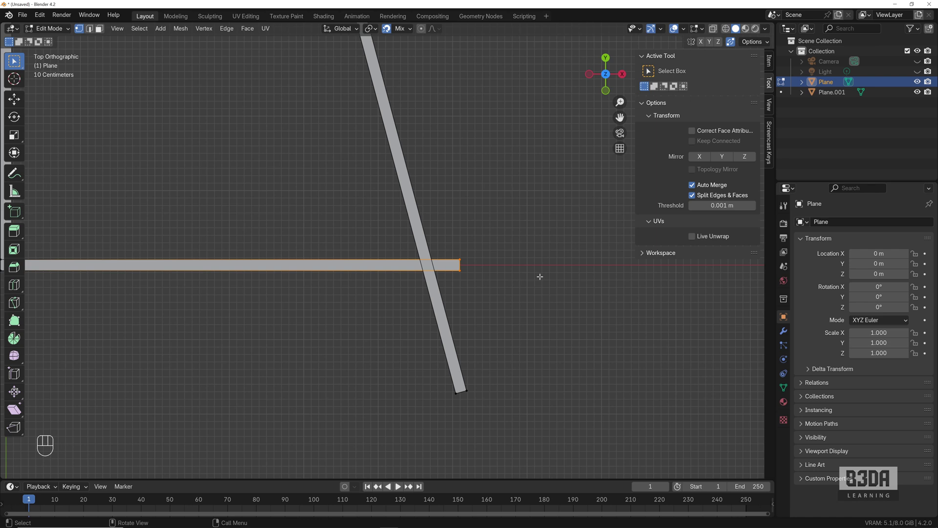
key("g")
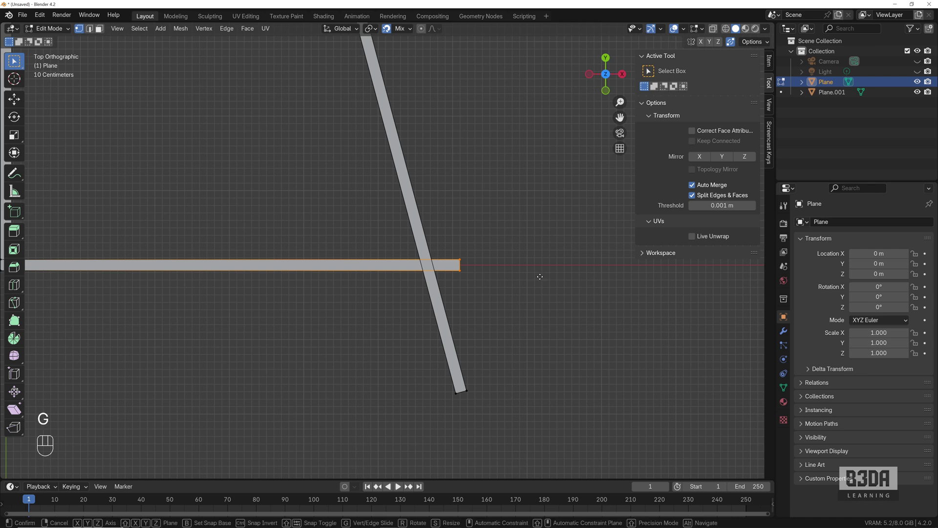
key("x")
left_click(307, 290)
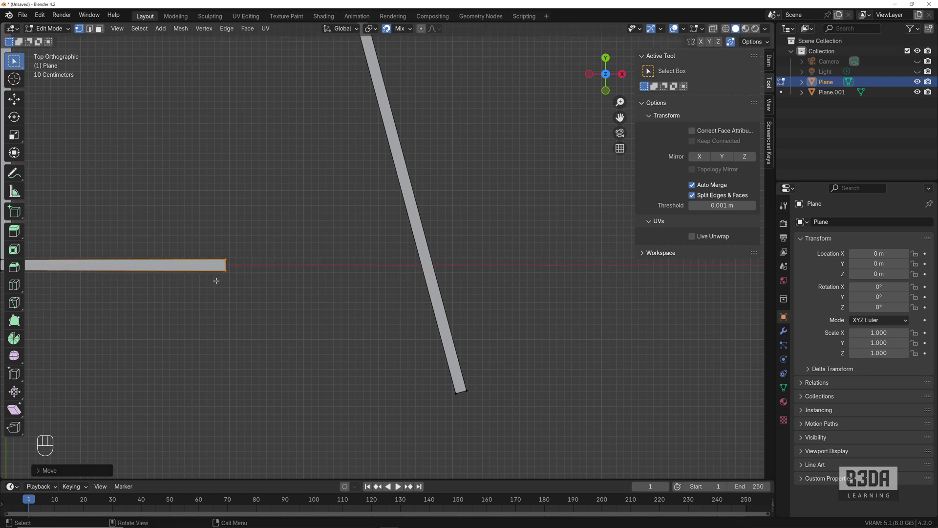
key("g")
key("x")
left_click(492, 295)
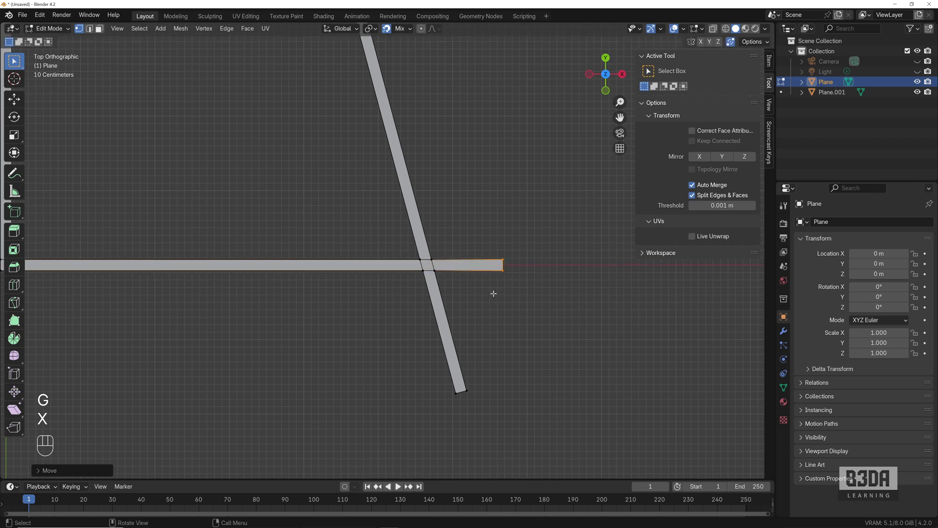
scroll(440, 265, "up", 2)
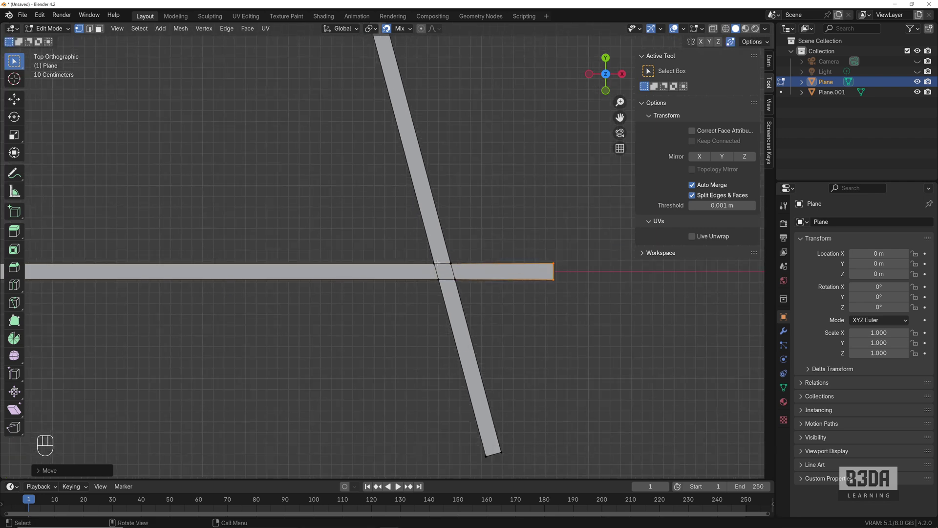
middle_click_drag(471, 261, 414, 251, "shift")
scroll(413, 255, "up", 3)
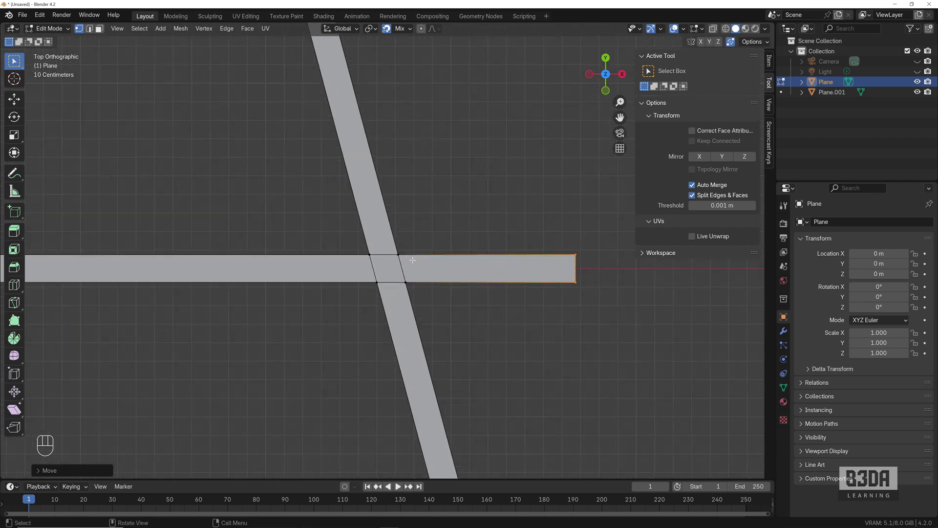
left_click(368, 254)
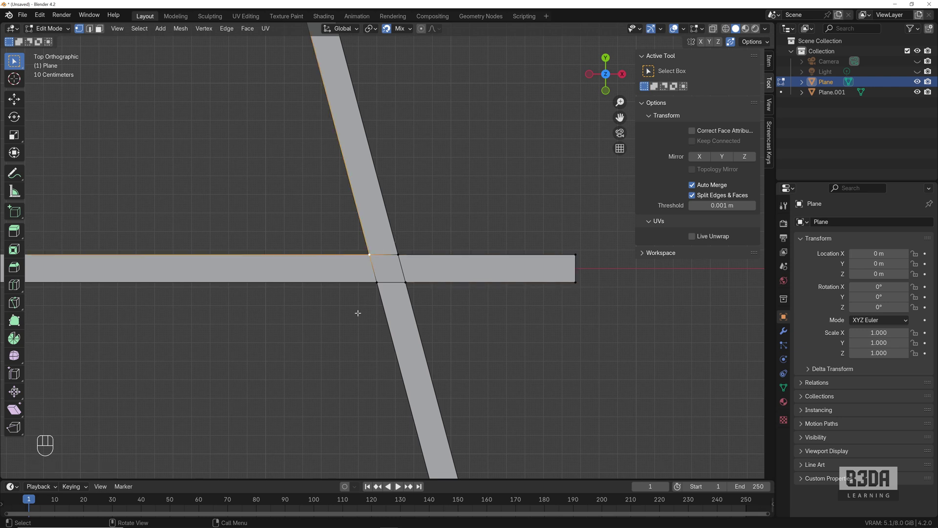
left_click(376, 282)
key("alt+a")
key("3")
left_click(360, 259)
left_click(483, 268)
scroll(391, 283, "down", 3)
left_click(391, 284)
left_click(401, 262)
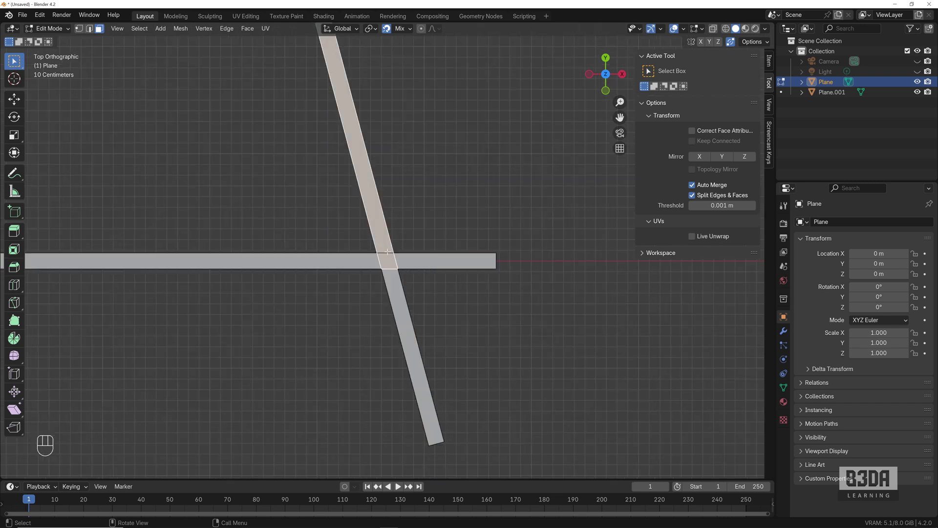
left_click(405, 260)
left_click(374, 261)
left_click(393, 278)
left_click(416, 257)
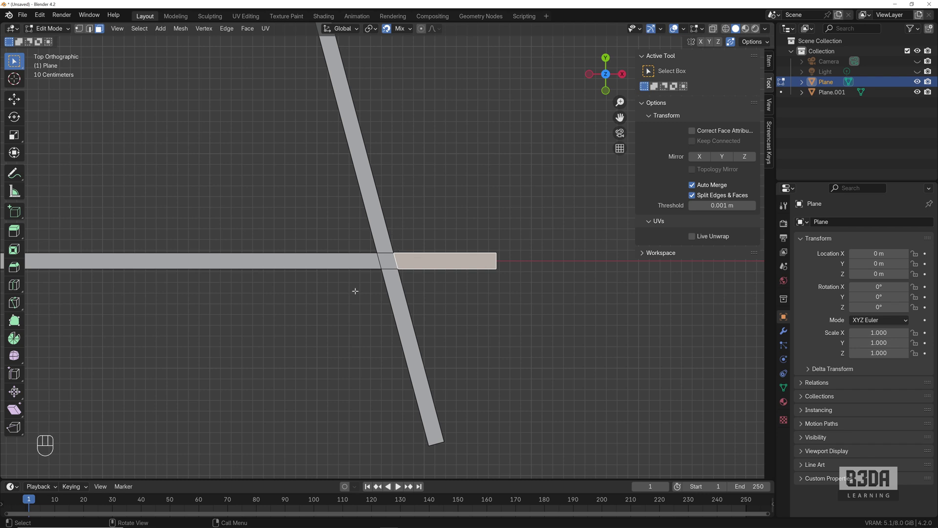
mouse_move(324, 362)
middle_mouse_down()
mouse_move(360, 305)
mouse_move(362, 274)
mouse_move(345, 394)
mouse_move(332, 326)
mouse_move(218, 318)
mouse_move(360, 314)
mouse_move(289, 329)
mouse_move(322, 367)
middle_mouse_up()
key("KP_7")
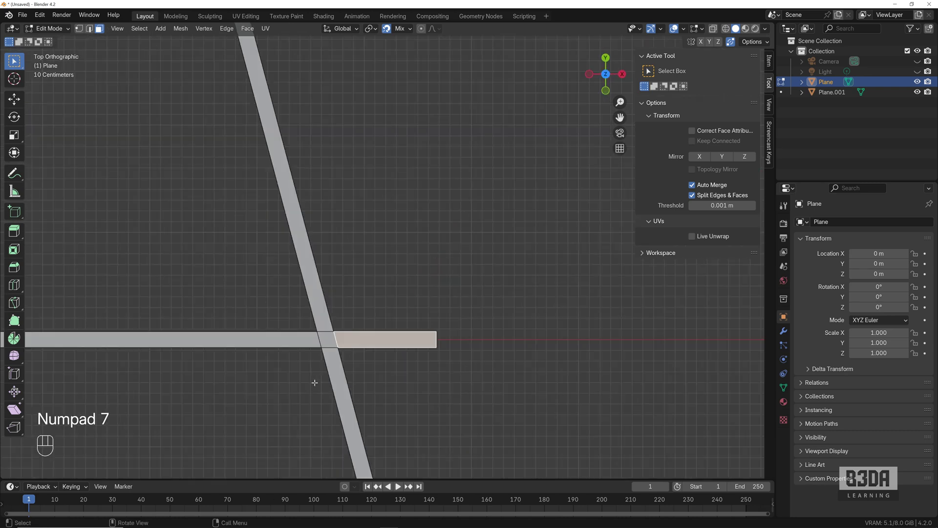
scroll(329, 358, "down", 4)
middle_click_drag(325, 323, 400, 325, "shift")
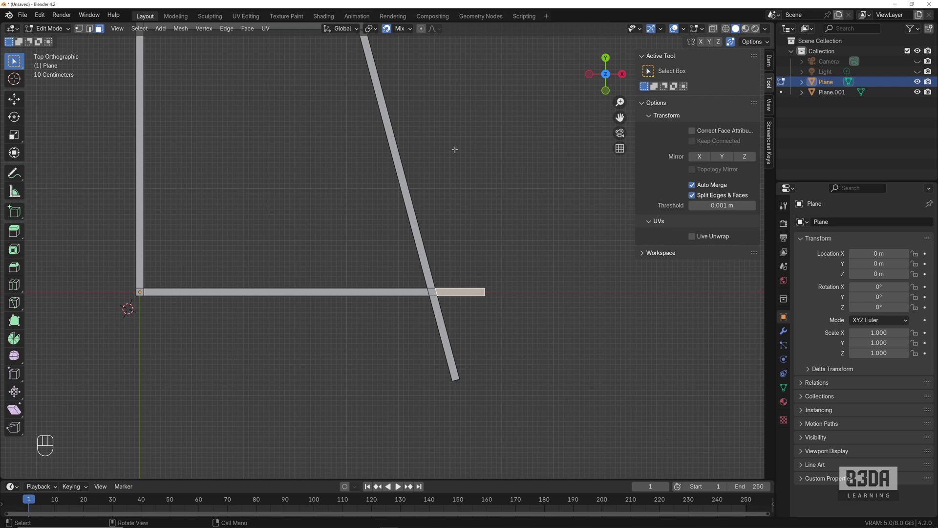
Step: Duplicate the upper diagonal wall face and place the copy further left
left_click(399, 161)
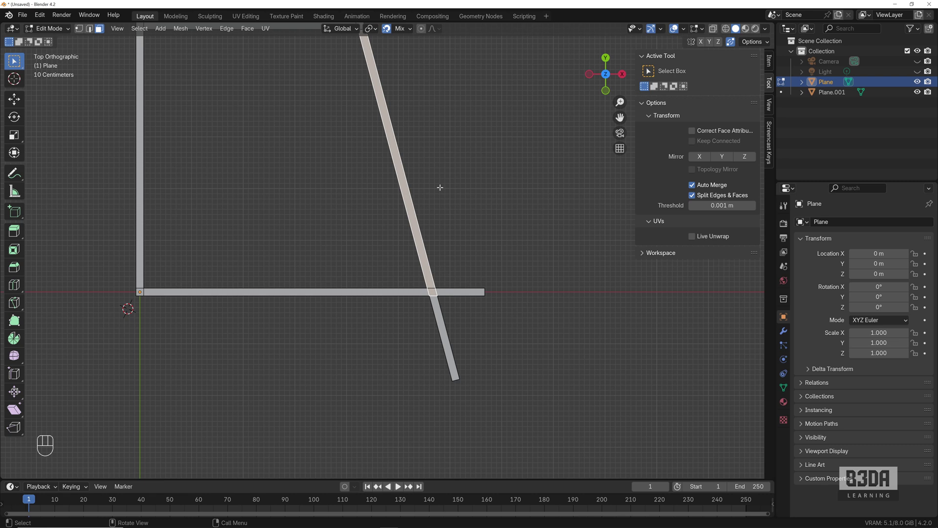
key("shift+d")
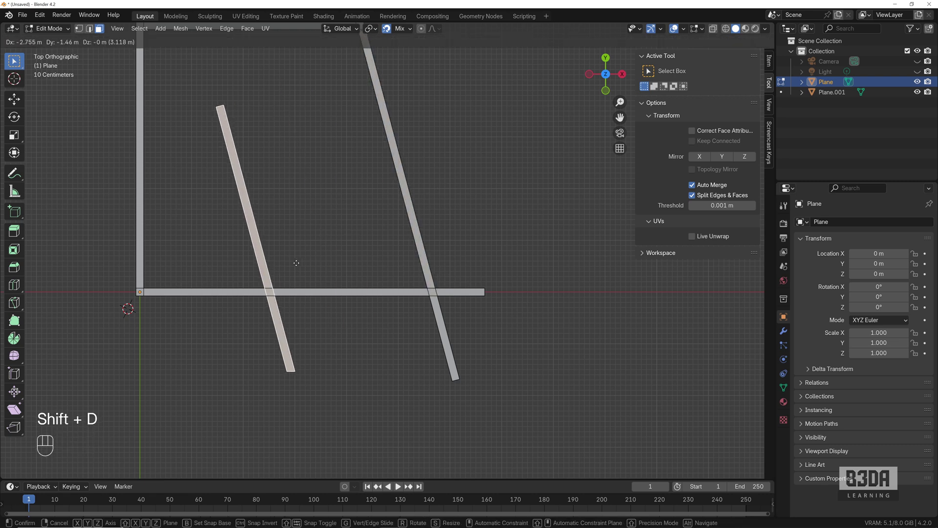
left_click(323, 267)
left_click(79, 28)
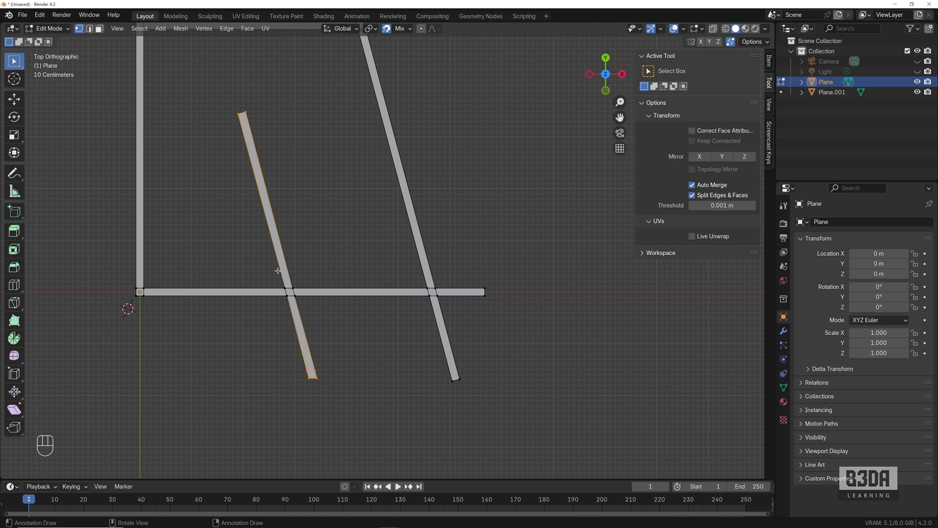
Step: Undo the duplicated wall and uncheck Auto Merge
key("ctrl+z")
key("ctrl+z")
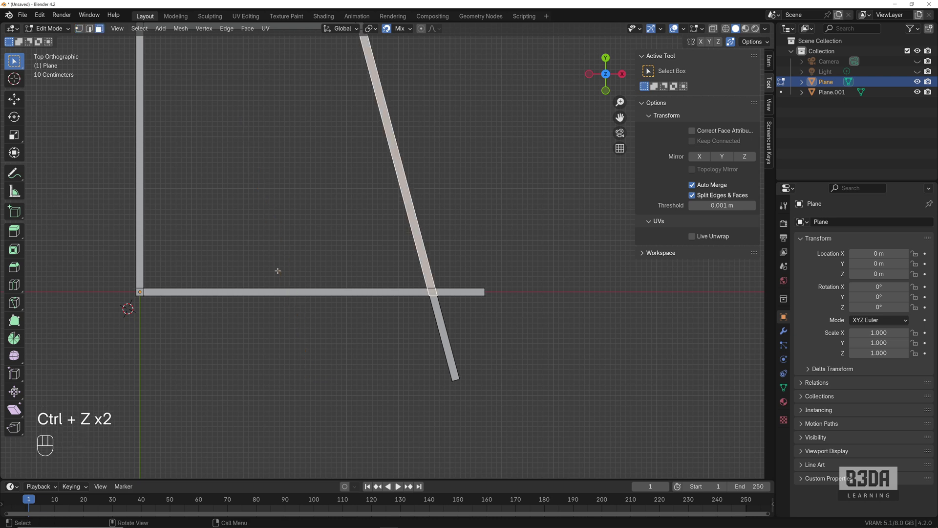
middle_click_drag(317, 232, 389, 317, "shift")
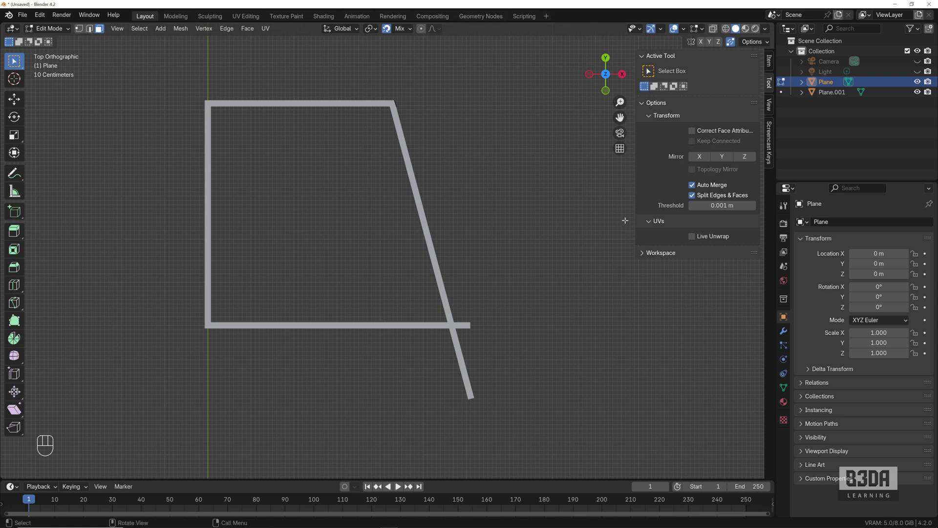
left_click(693, 185)
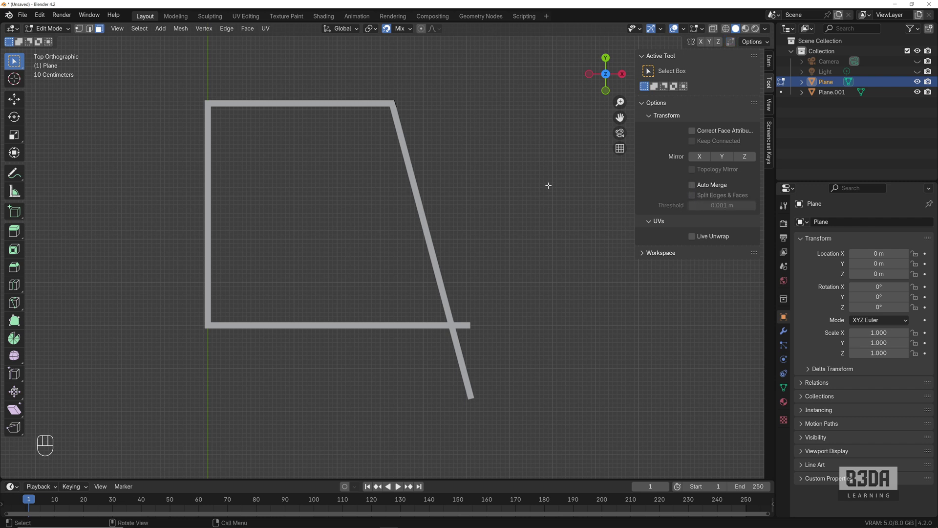
Step: Hide the sidebar and open Preferences, centred on the screen
key("n")
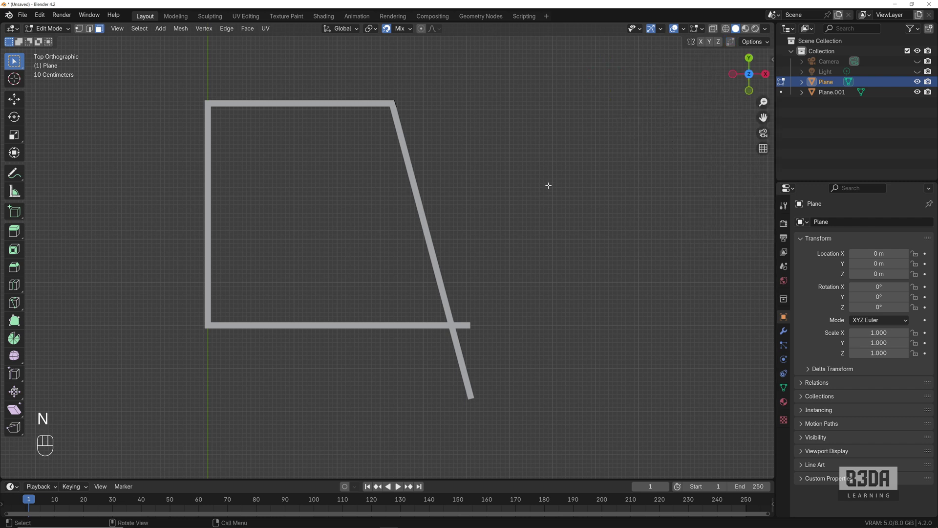
left_click(40, 15)
left_click(92, 146)
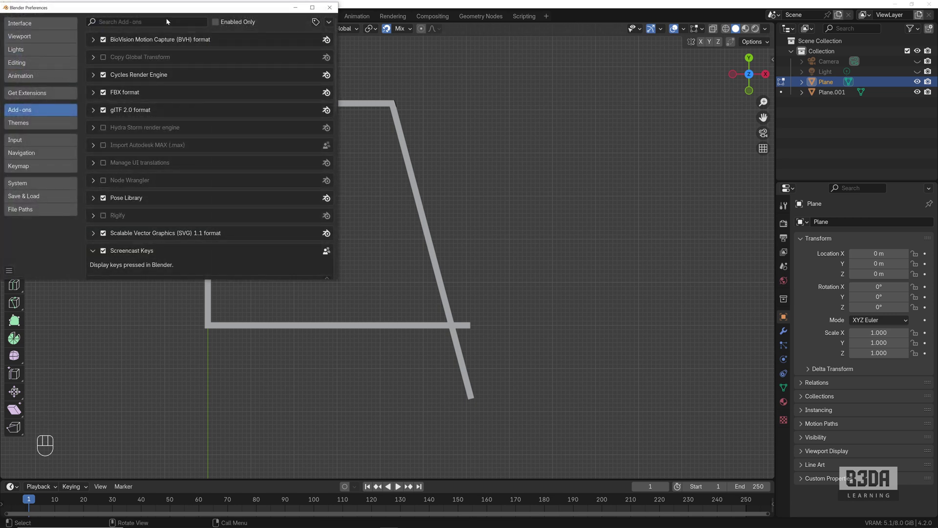
left_click_drag(168, 7, 440, 142)
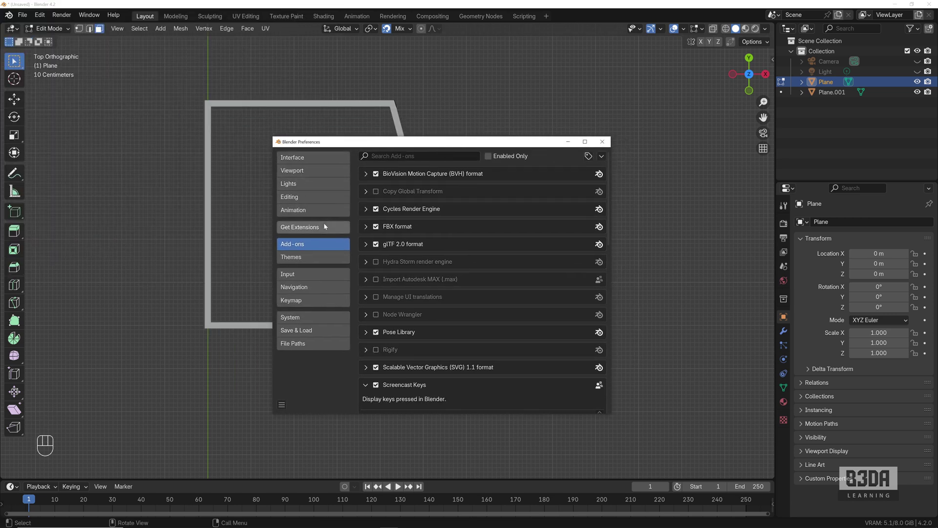
Step: Search Get Extensions for 'cad' and install tinyCAD Mesh tools
left_click(299, 228)
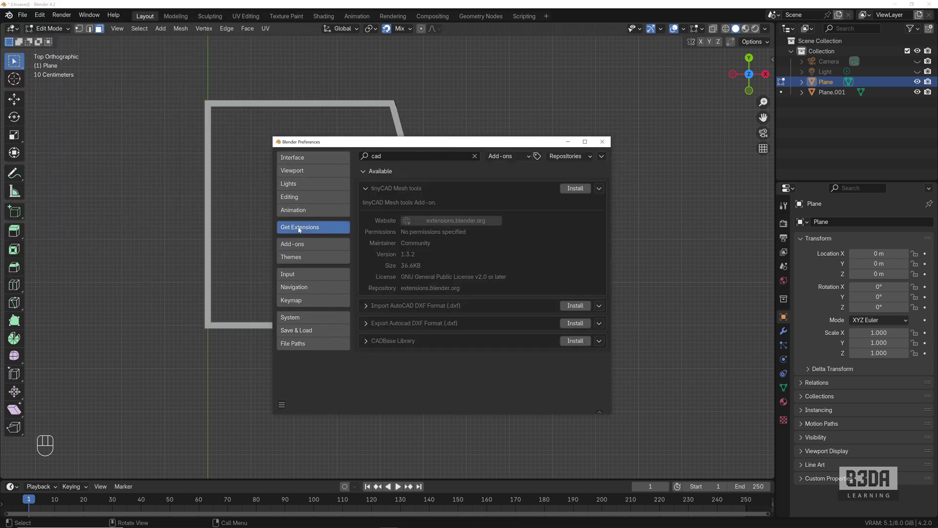
left_click(474, 156)
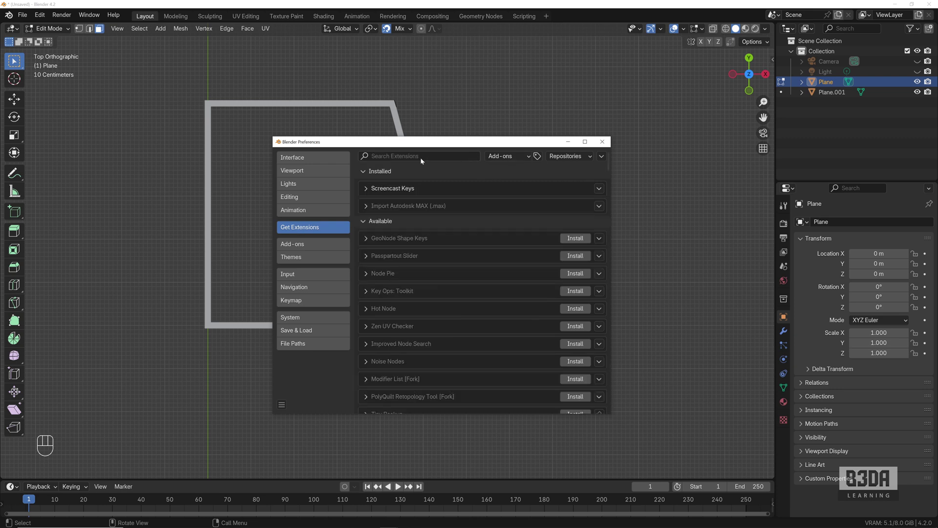
left_click(420, 156)
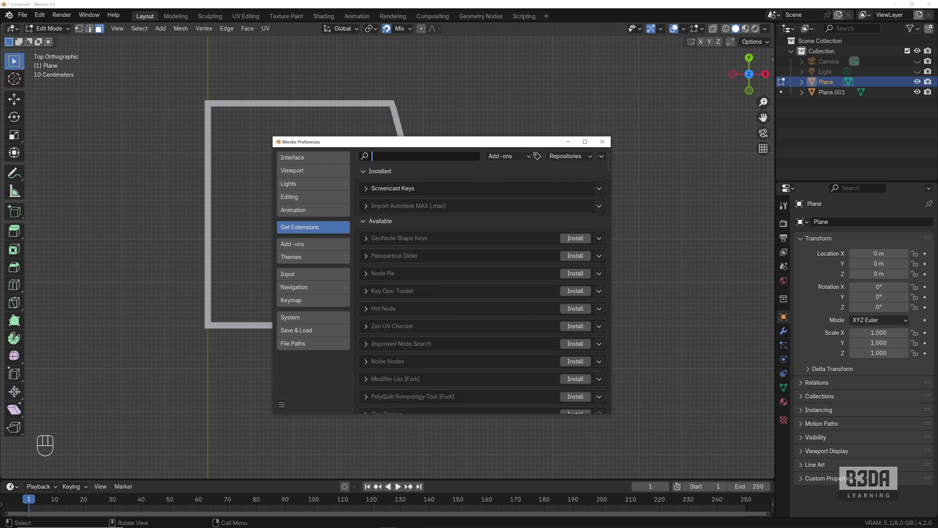
type("cad")
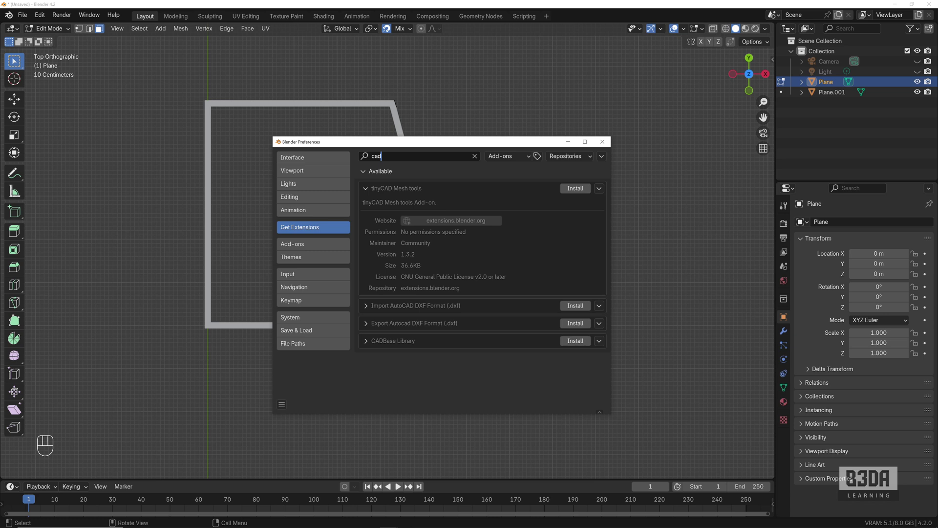
left_click(366, 189)
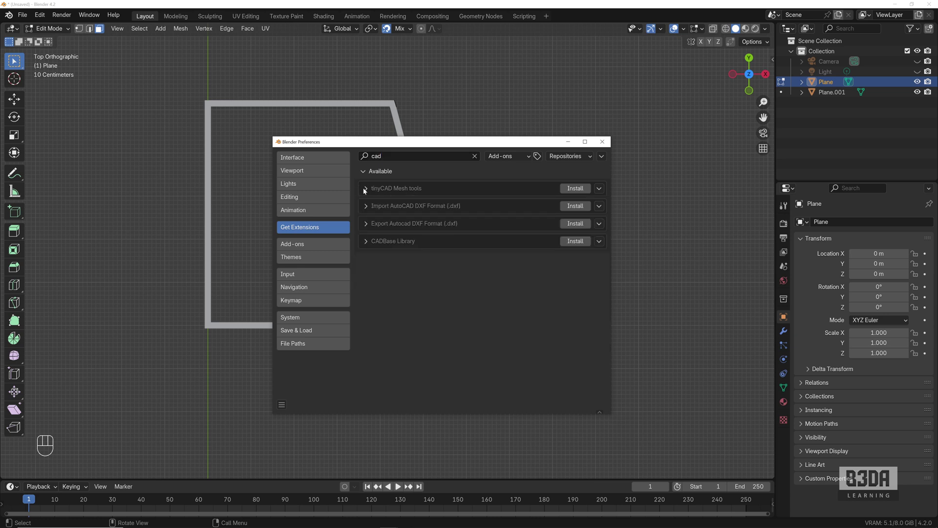
left_click(575, 189)
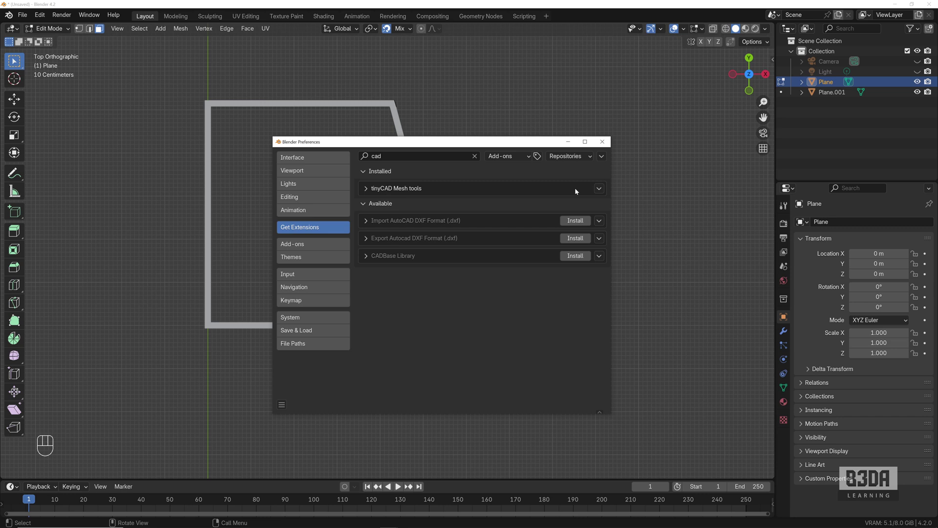
Step: Close Preferences, switch to edge select, and edit the Plane.001 mesh
left_click(602, 142)
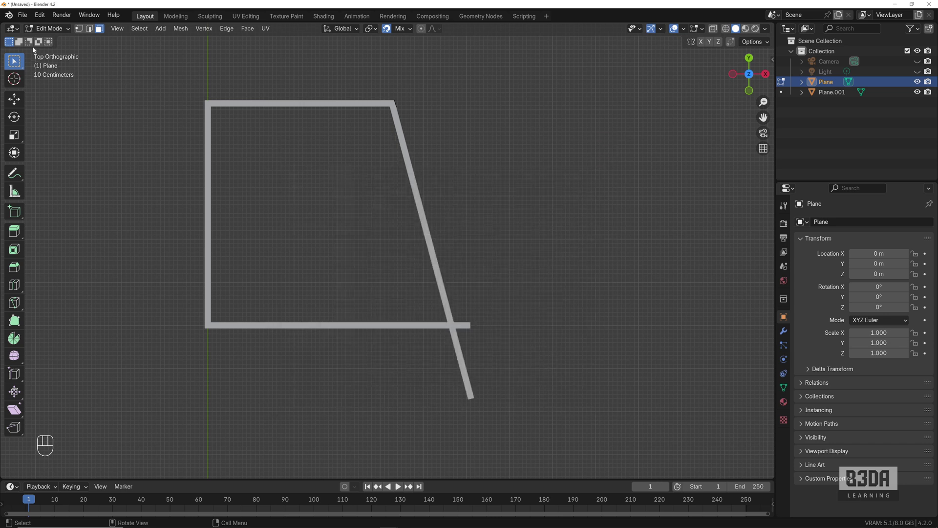
left_click(90, 31)
key("Tab")
left_click(225, 103)
key("Tab")
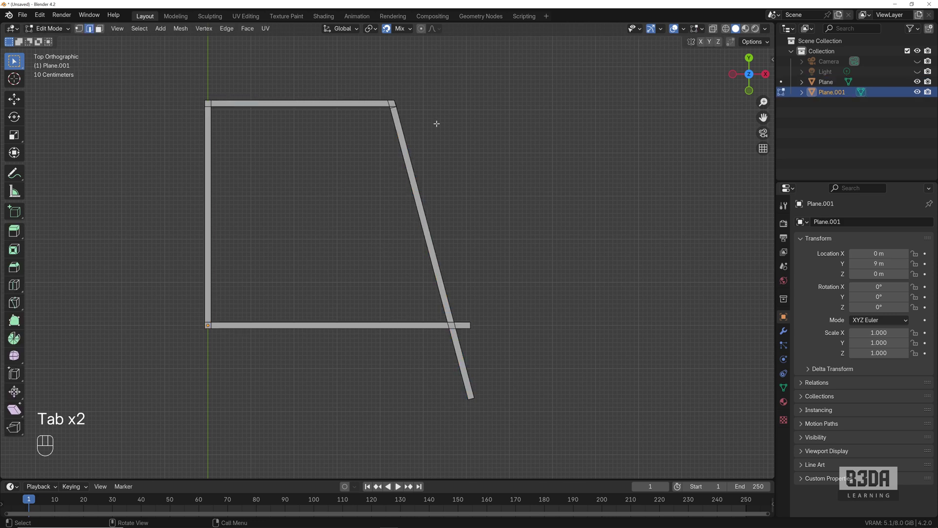
Step: Intersect the selected edges with TinyCAD XALL from the context menu
right_click(511, 120)
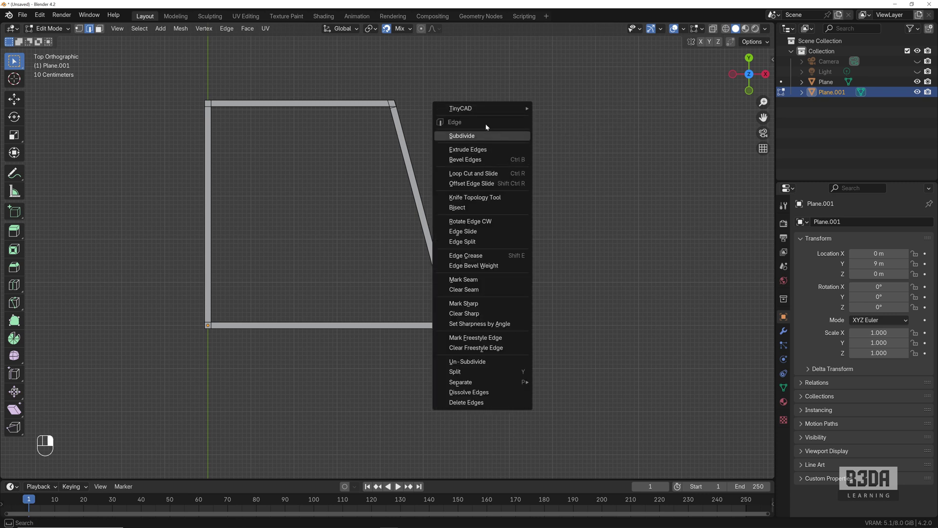
mouse_move(465, 108)
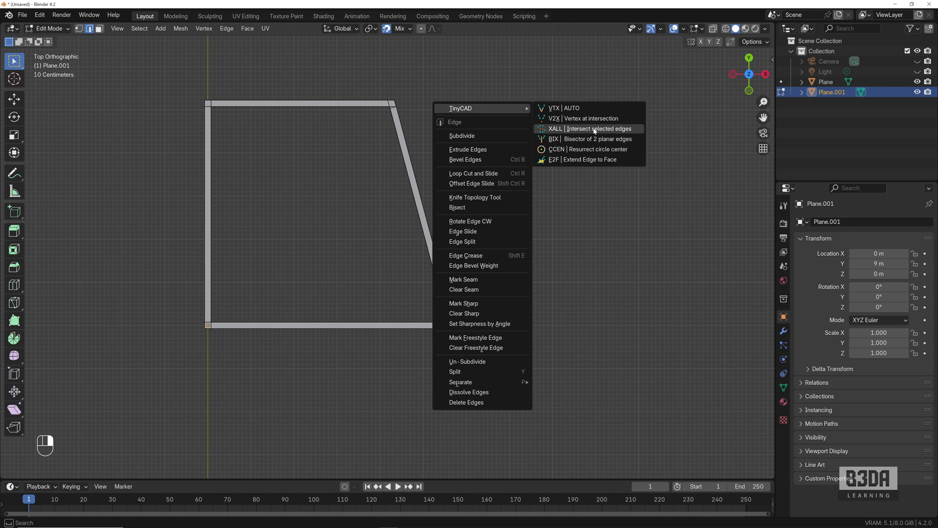
left_click(621, 130)
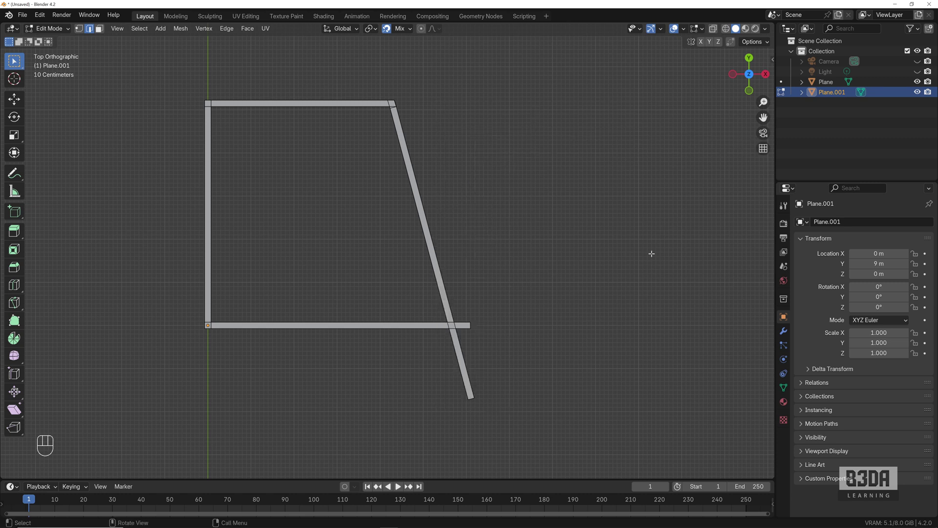
Step: Cut the first two slanted/bottom edge pairs at their crossings with TinyCAD XALL
scroll(380, 371, "up", 2)
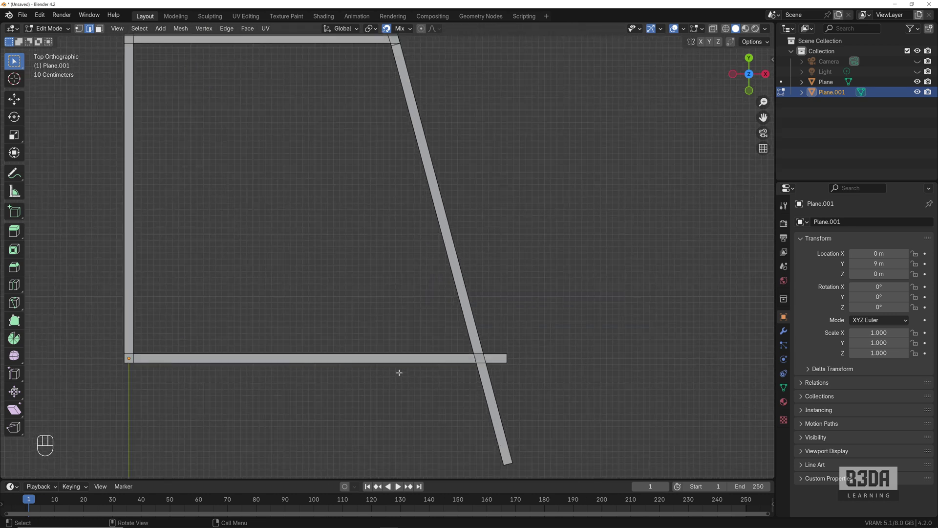
middle_click_drag(423, 374, 423, 293, "shift")
left_click(430, 272)
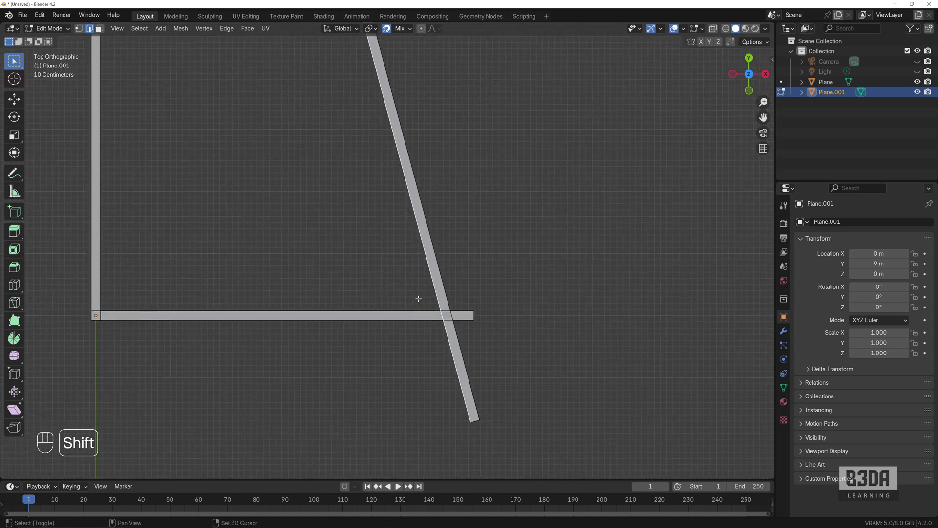
left_click(418, 313, "shift")
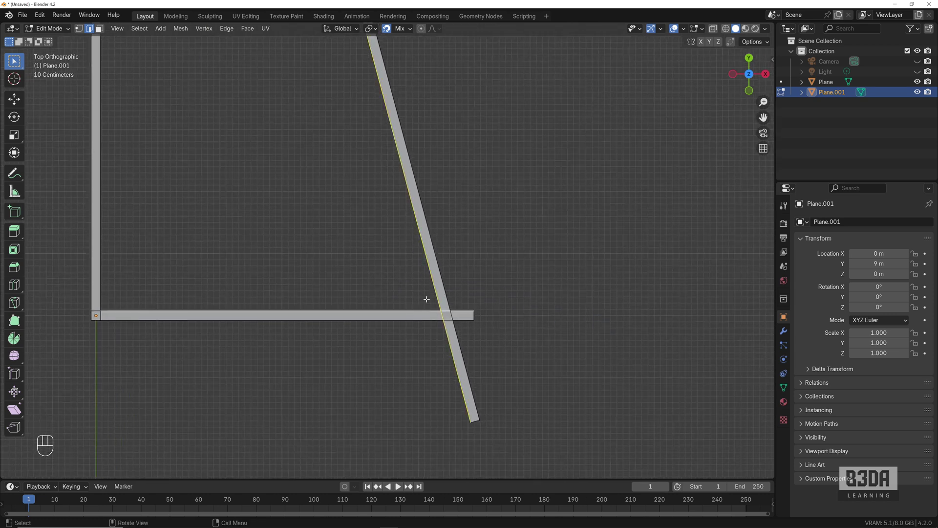
key("ctrl+e")
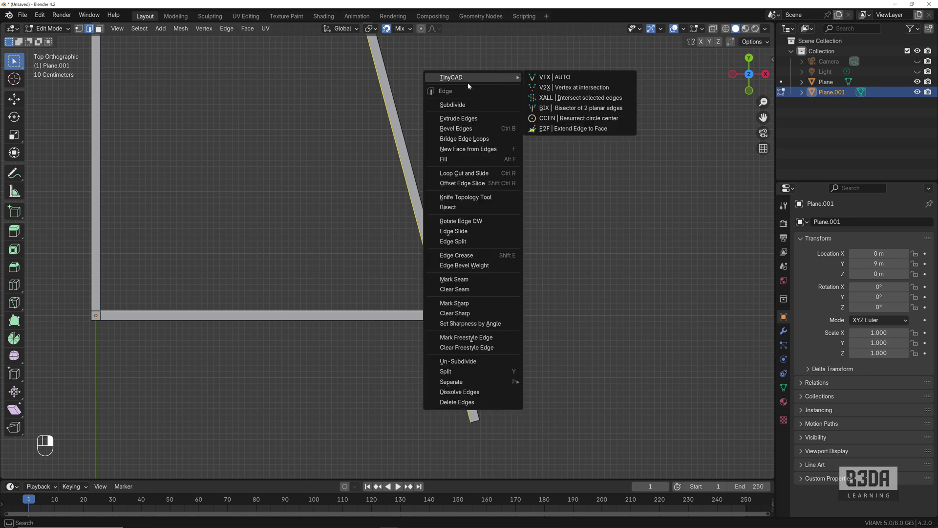
mouse_move(457, 82)
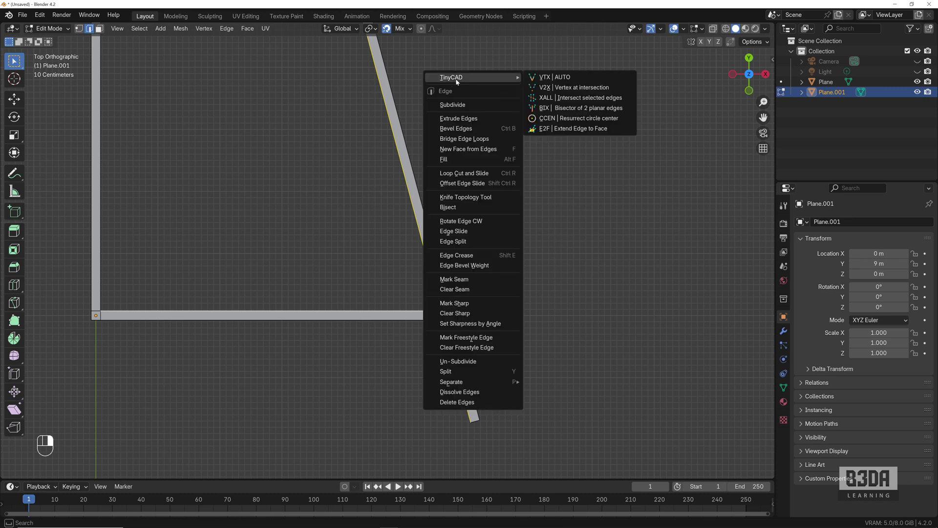
left_click(563, 99)
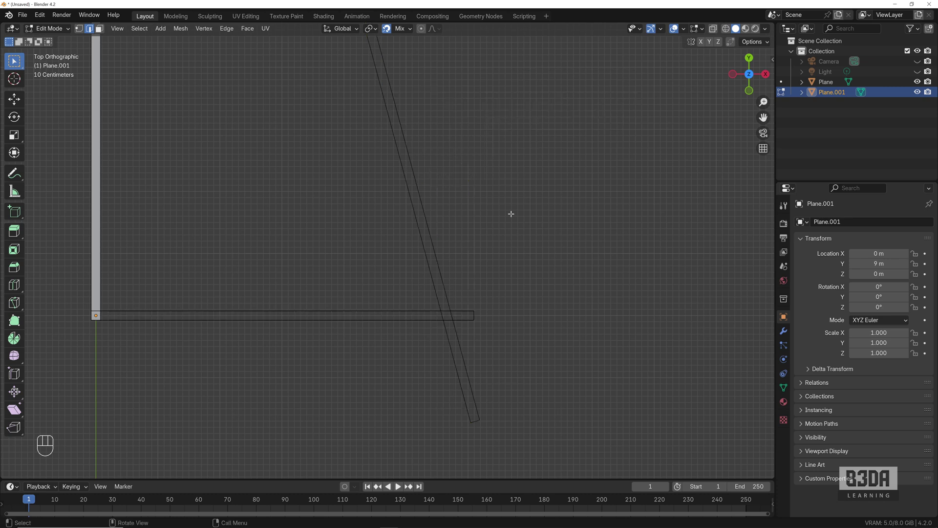
left_click(80, 29)
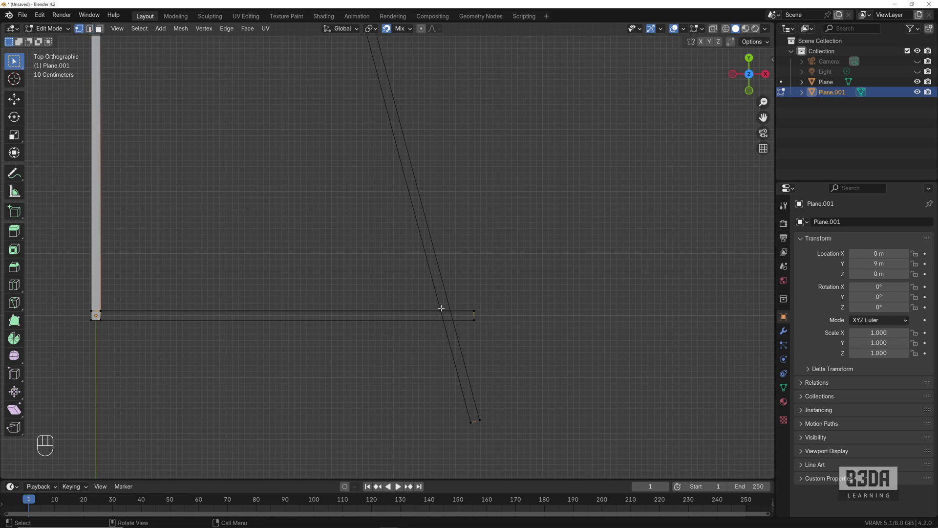
left_click(89, 28)
left_click(442, 284, "shift")
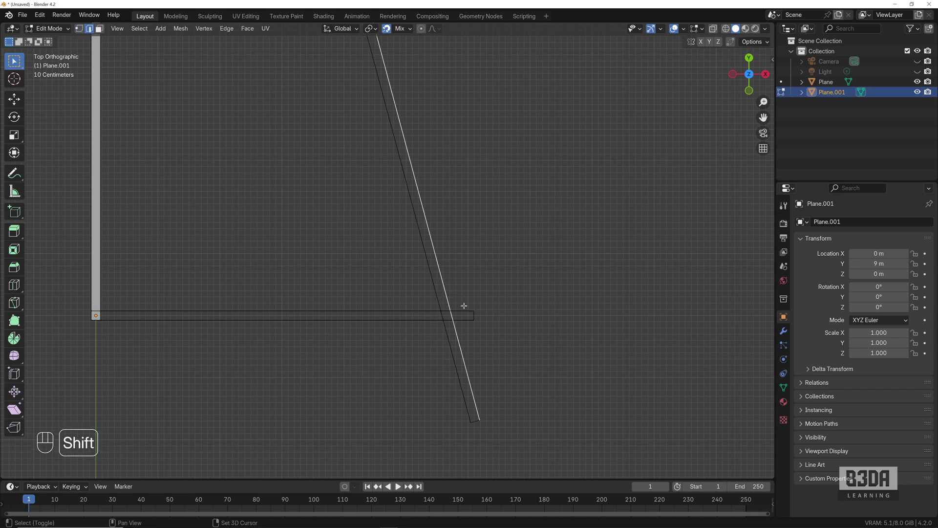
left_click(464, 307, "shift")
key("ctrl+e")
mouse_move(547, 151)
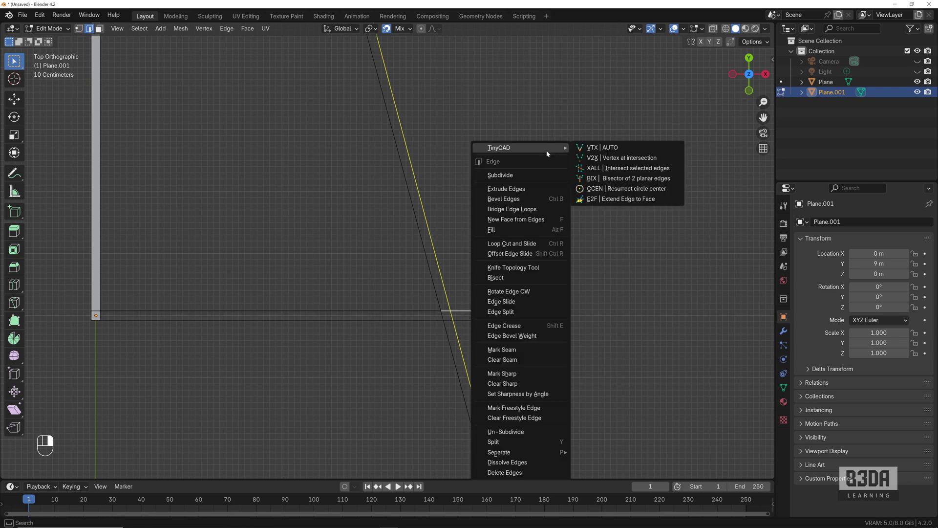
left_click(630, 168)
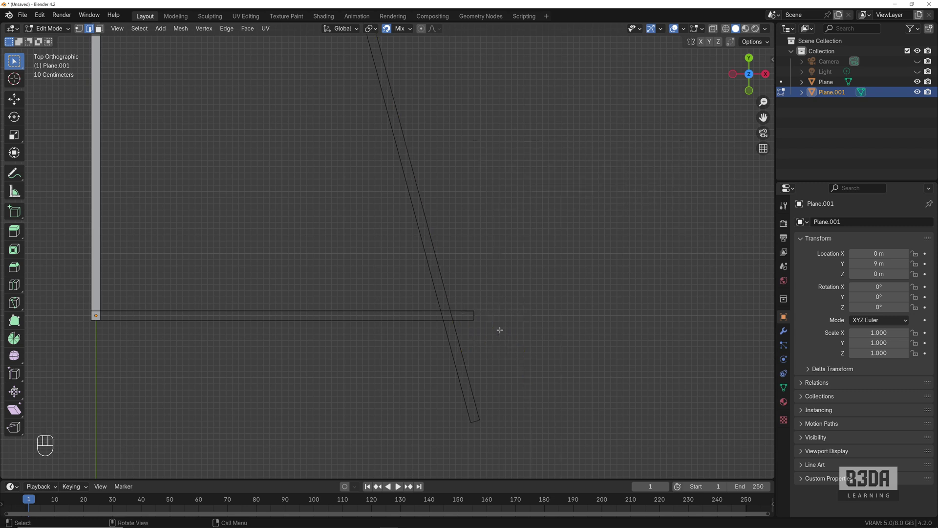
Step: Cut the two lower slanted/bottom edge pairs at their crossings with XALL
left_click(462, 339)
left_click(454, 320, "shift")
key("ctrl+e")
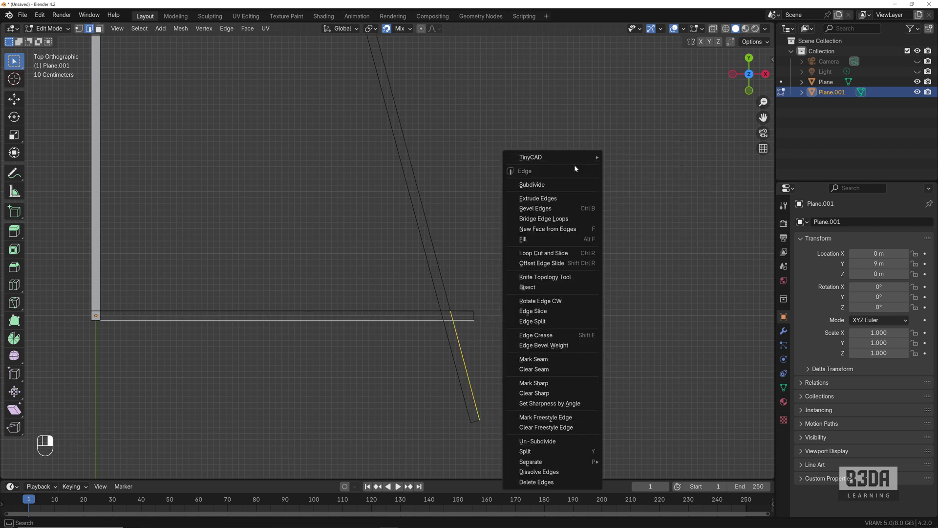
mouse_move(577, 157)
left_click(635, 189)
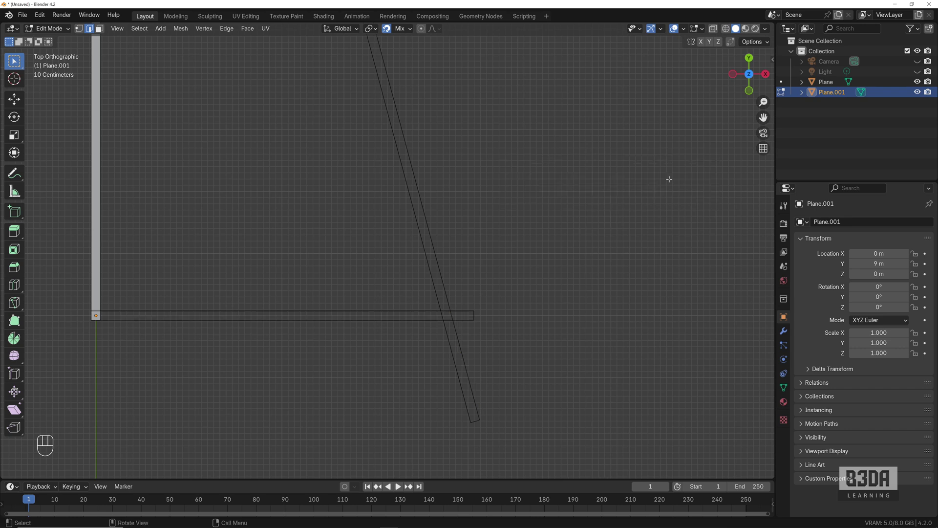
left_click(447, 341)
left_click(432, 320, "shift")
key("ctrl+e")
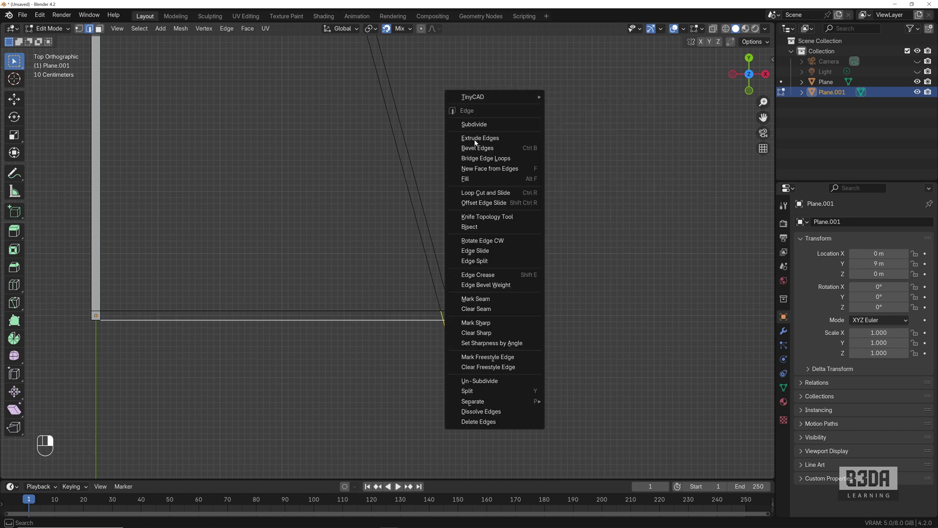
mouse_move(505, 95)
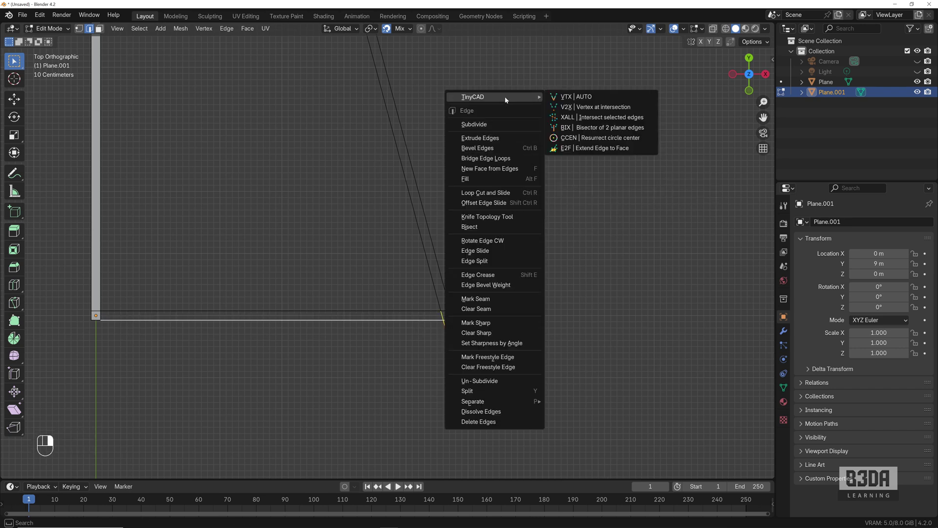
left_click(608, 118)
Step: Fill faces along the bottom wall and its right-end piece
scroll(488, 253, "down", 1)
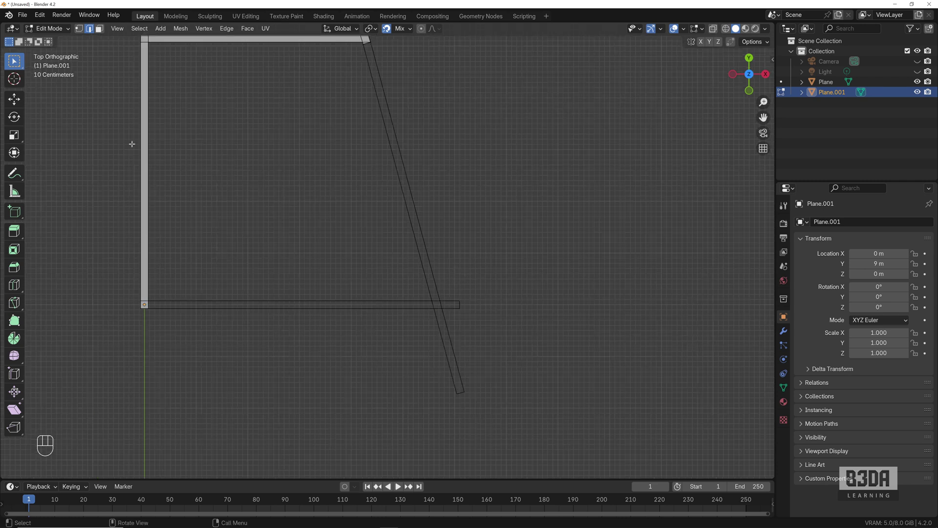
left_click(79, 29)
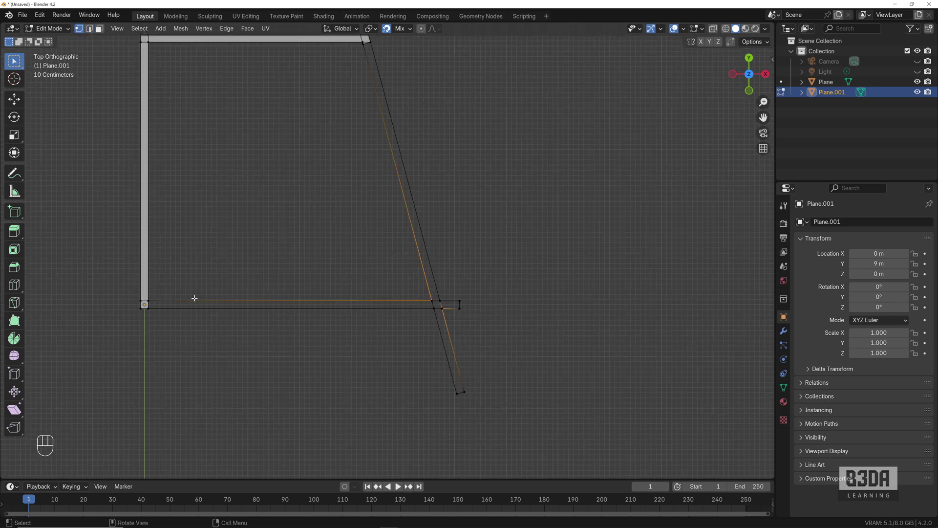
left_click_drag(144, 296, 436, 326)
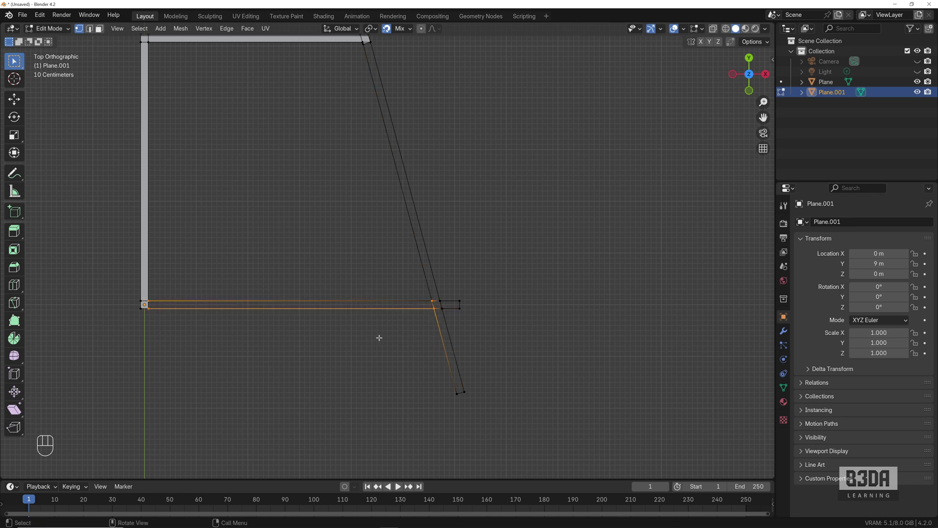
key("f")
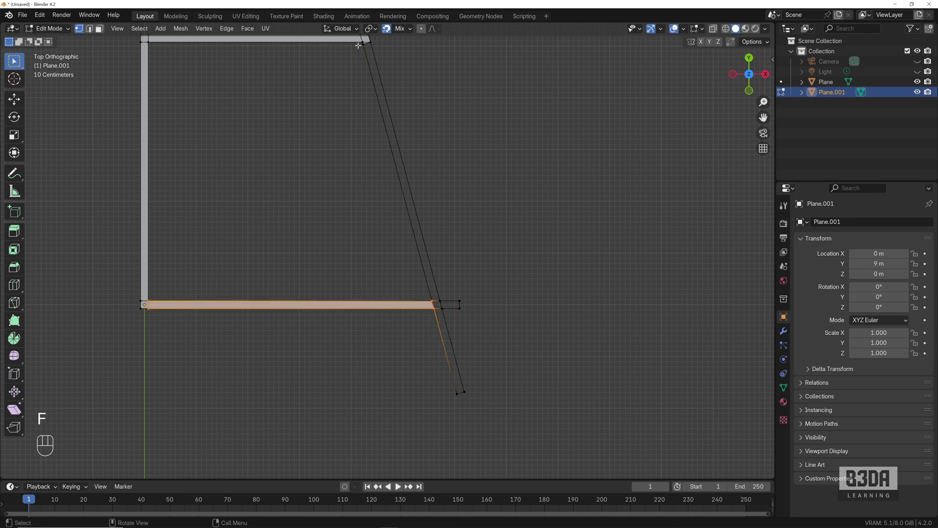
key("b")
left_click_drag(438, 296, 485, 417)
key("b")
key("b")
left_click_drag(428, 306, 445, 317, "shift")
key("f")
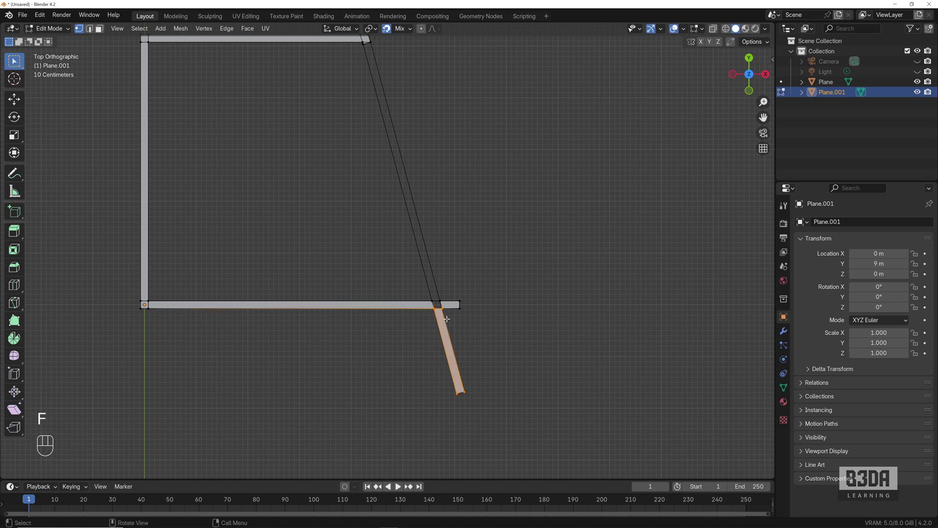
Step: Fill the junction square with a face
scroll(446, 318, "up", 1)
key("b")
left_click_drag(432, 299, 461, 330)
key("f")
Step: Select the bottom and top junction vertices that bound the slanted wall
left_click(505, 272)
scroll(507, 273, "down", 1)
middle_click_drag(464, 213, 425, 260, "shift")
left_click_drag(381, 334, 412, 355, "shift")
middle_click_drag(320, 131, 331, 210, "shift")
scroll(331, 210, "up", 3)
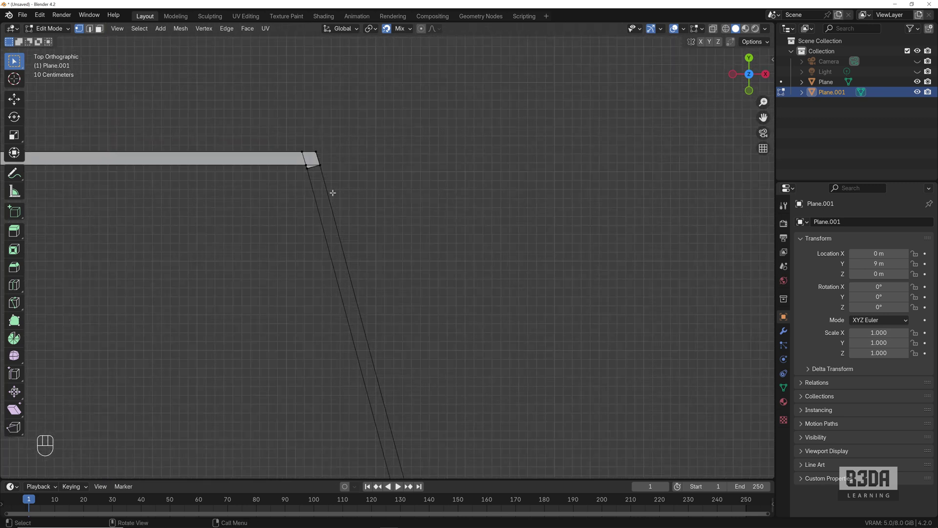
left_click(306, 167, "shift")
left_click(319, 164, "shift")
scroll(404, 237, "down", 4)
scroll(437, 247, "down", 2, "shift")
middle_click_drag(438, 247, 462, 203, "shift")
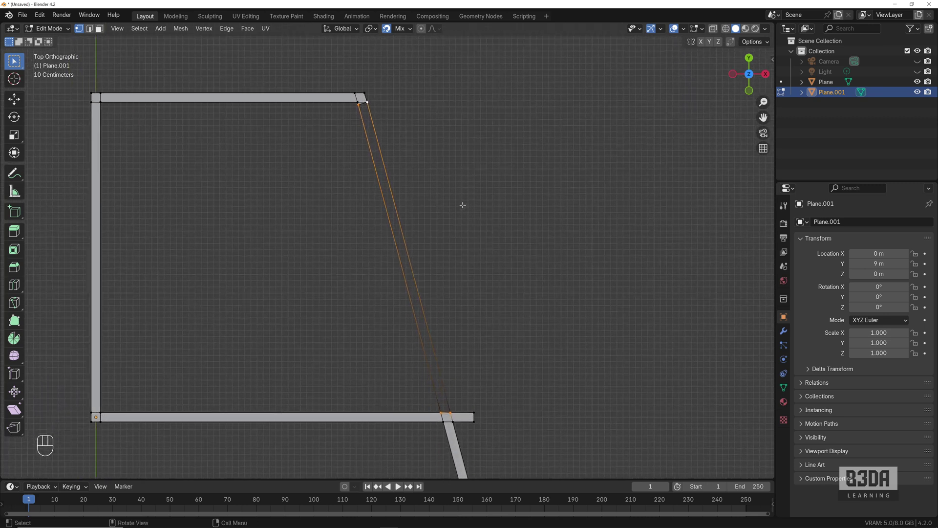
Step: Fill the slanted wall face, deselect, and show the Tool tab options
key("f")
left_click(462, 234)
scroll(512, 245, "down", 2)
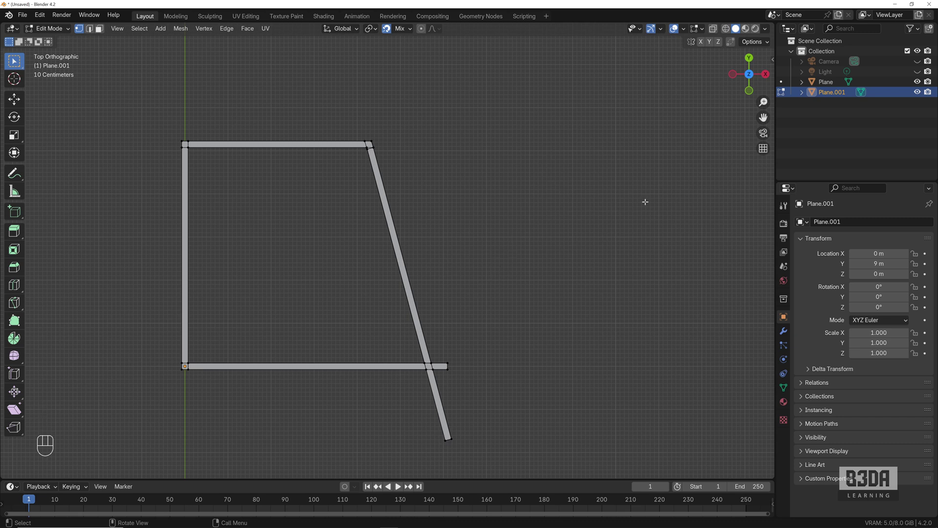
left_click(773, 59)
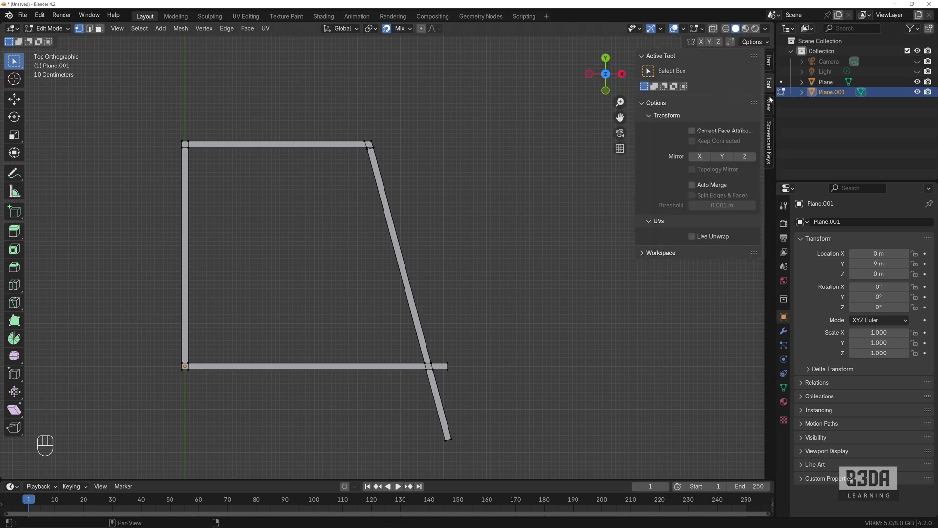